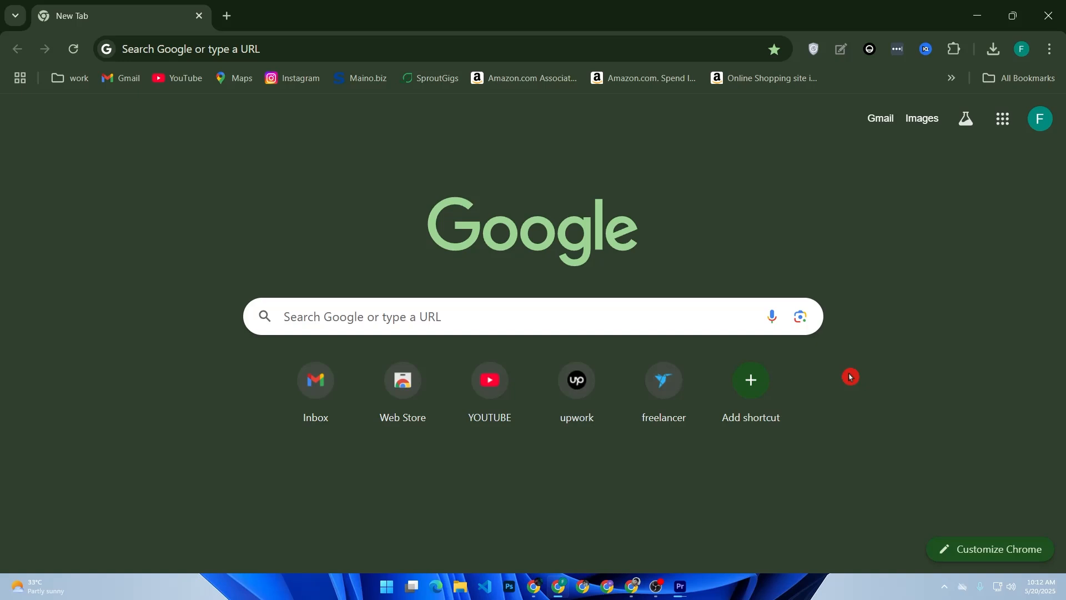
Step: Go to canva.com in the browser
{"action": "left_click", "coordinate": [524, 319]}
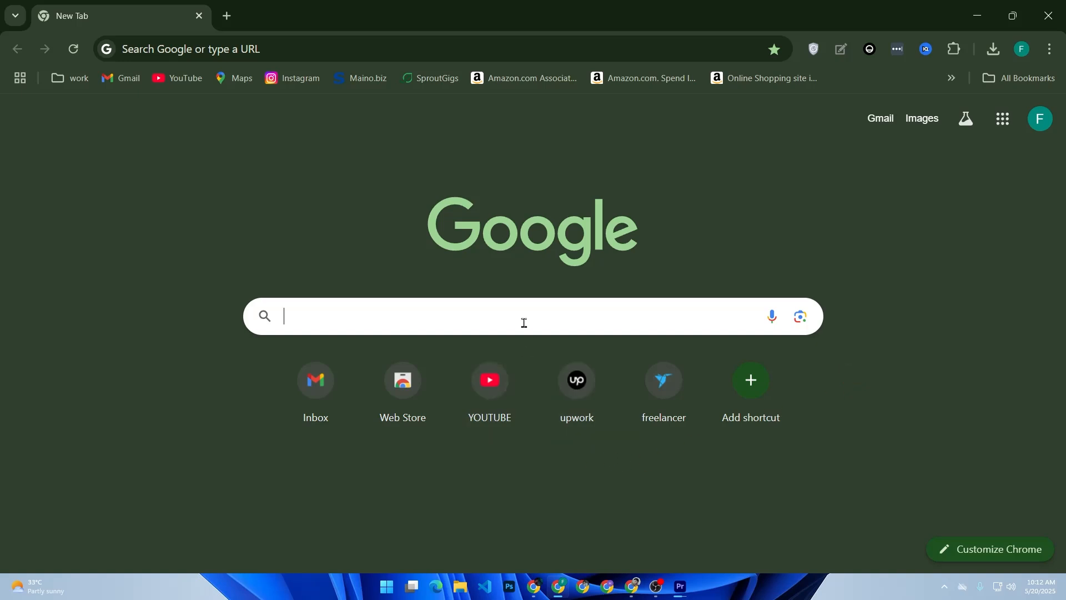
{"action": "type", "text": "cab"}
{"action": "key", "text": "BackSpace"}
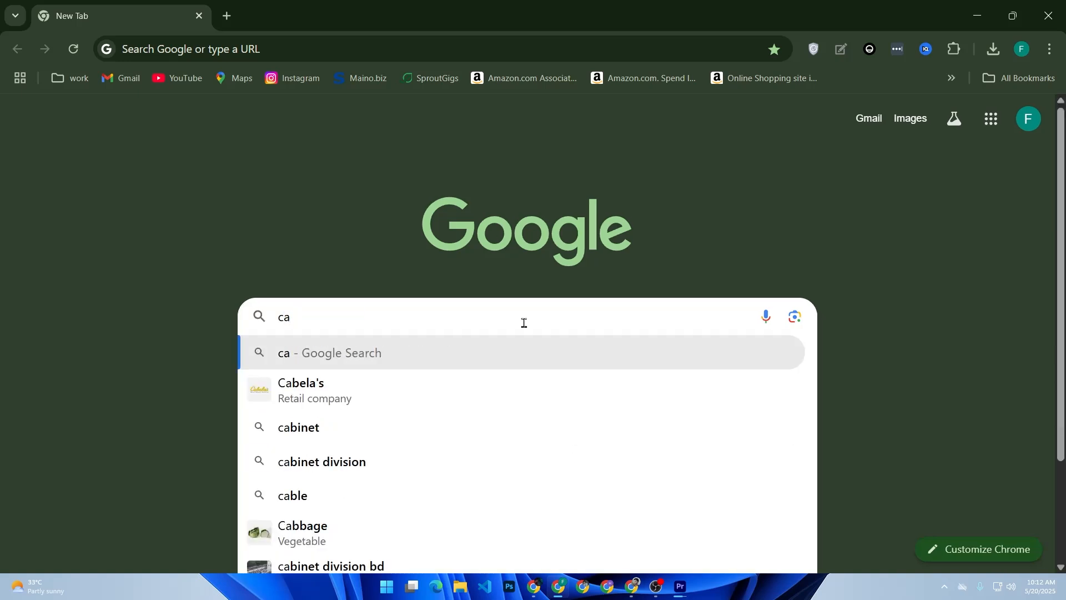
{"action": "type", "text": "nva.com"}
{"action": "key", "text": "BackSpace"}
{"action": "type", "text": "m"}
{"action": "key", "text": "Return"}
{"action": "left_click", "coordinate": [525, 326]}
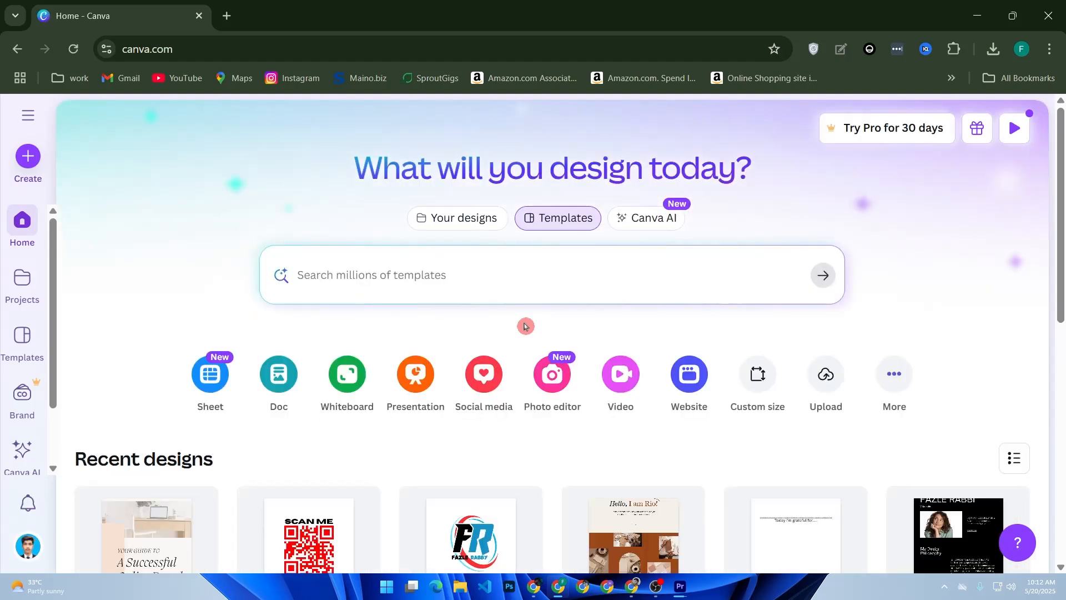
Step: Create a new blank landscape video design at 1920 × 1080 px
{"action": "left_click", "coordinate": [620, 375]}
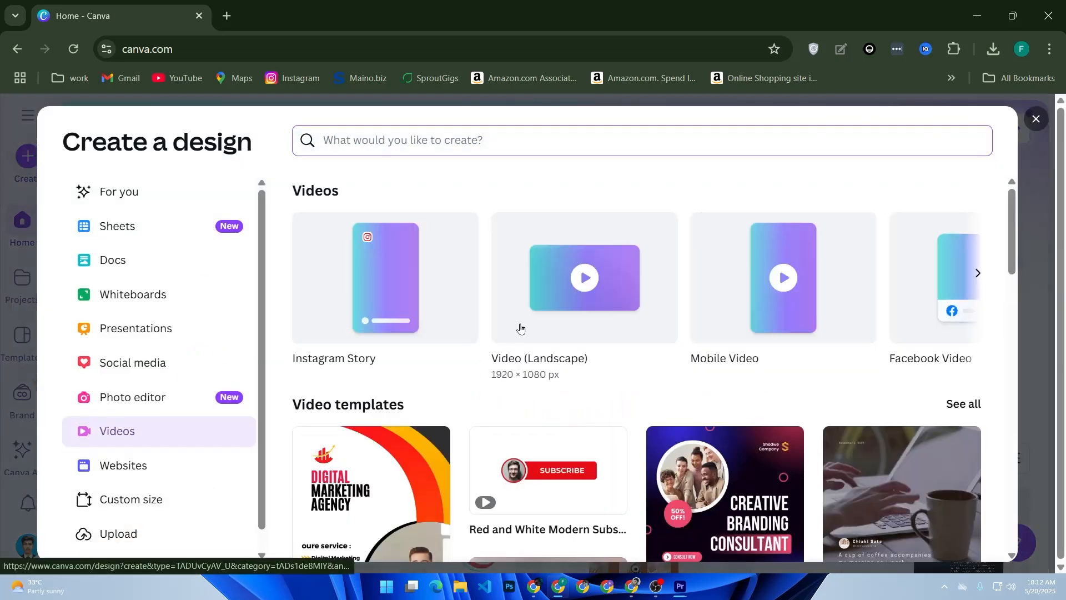
{"action": "left_click", "coordinate": [520, 329]}
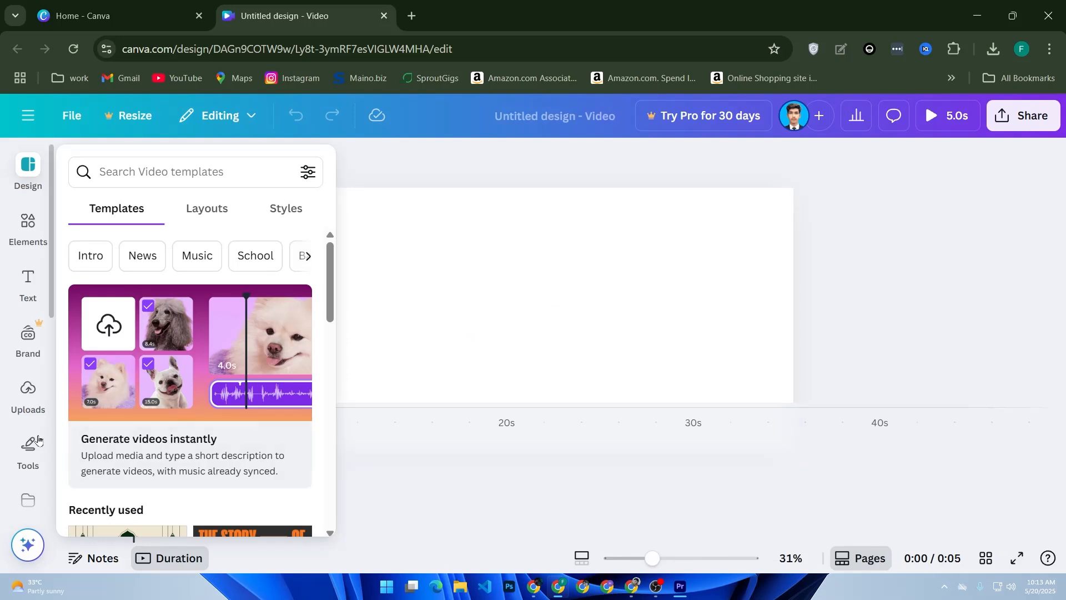
Step: Upload the "how to" video from the folder named New folder, and place the 1:06 blue grid clip on the timeline
{"action": "left_click", "coordinate": [28, 391]}
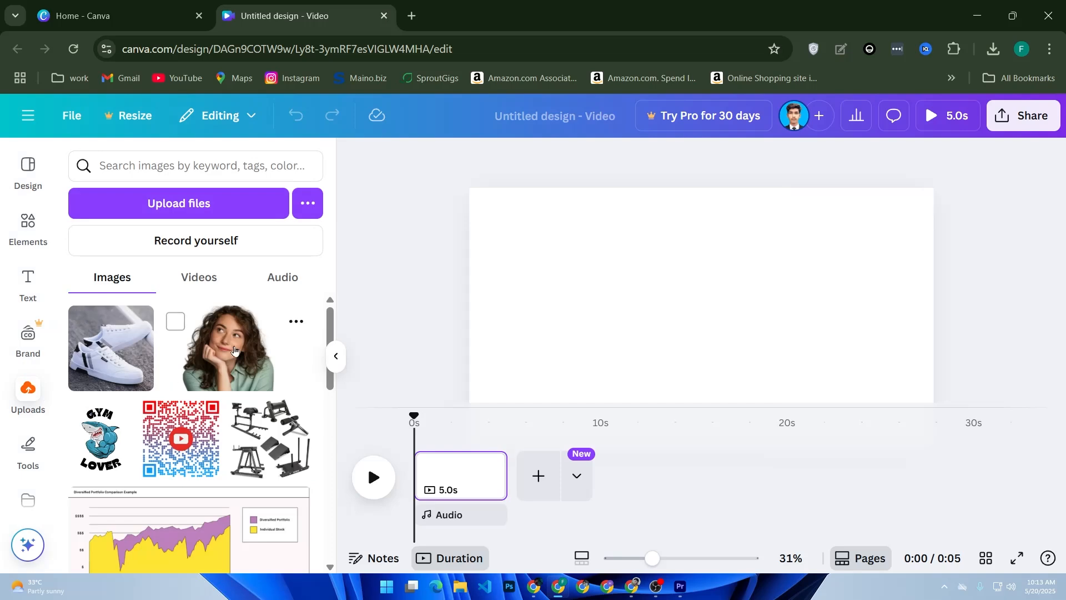
{"action": "left_click", "coordinate": [219, 205]}
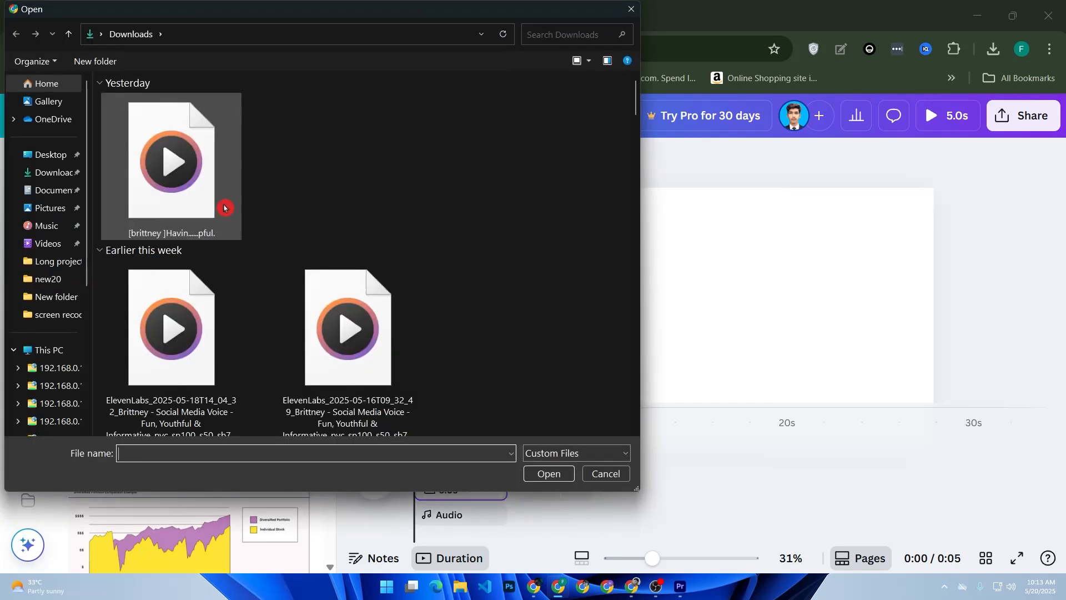
{"action": "scroll", "coordinate": [219, 216], "scroll_direction": "down", "scroll_amount": 10}
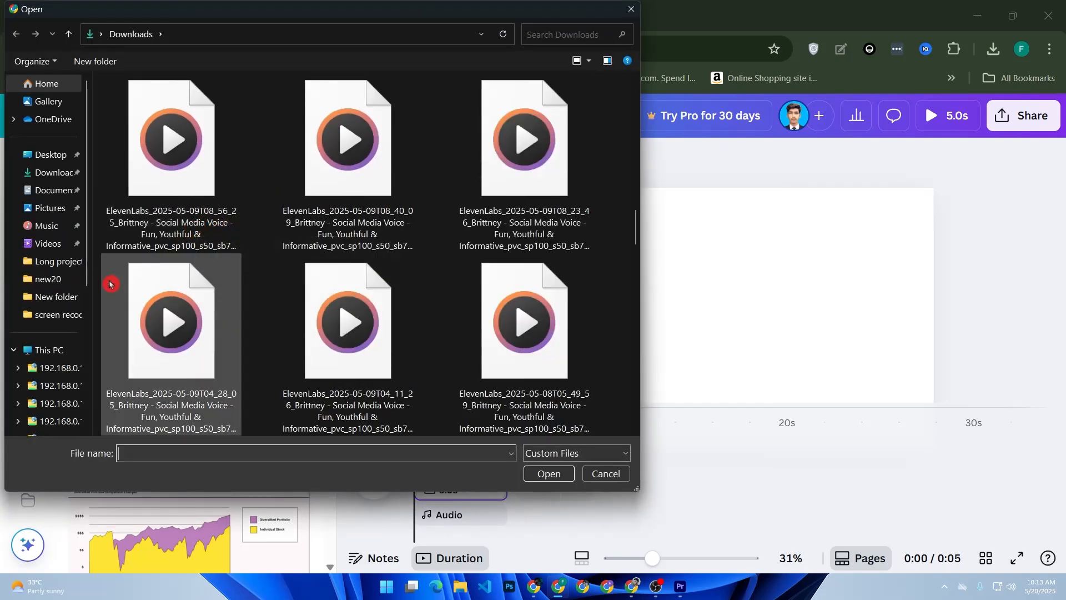
{"action": "left_click", "coordinate": [51, 279]}
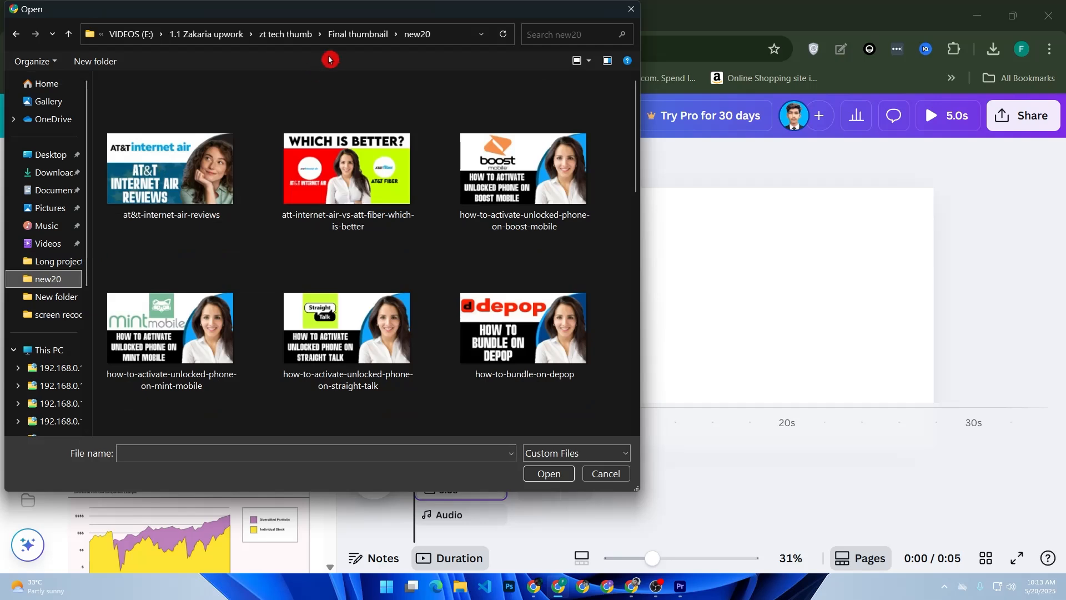
{"action": "left_click", "coordinate": [56, 297]}
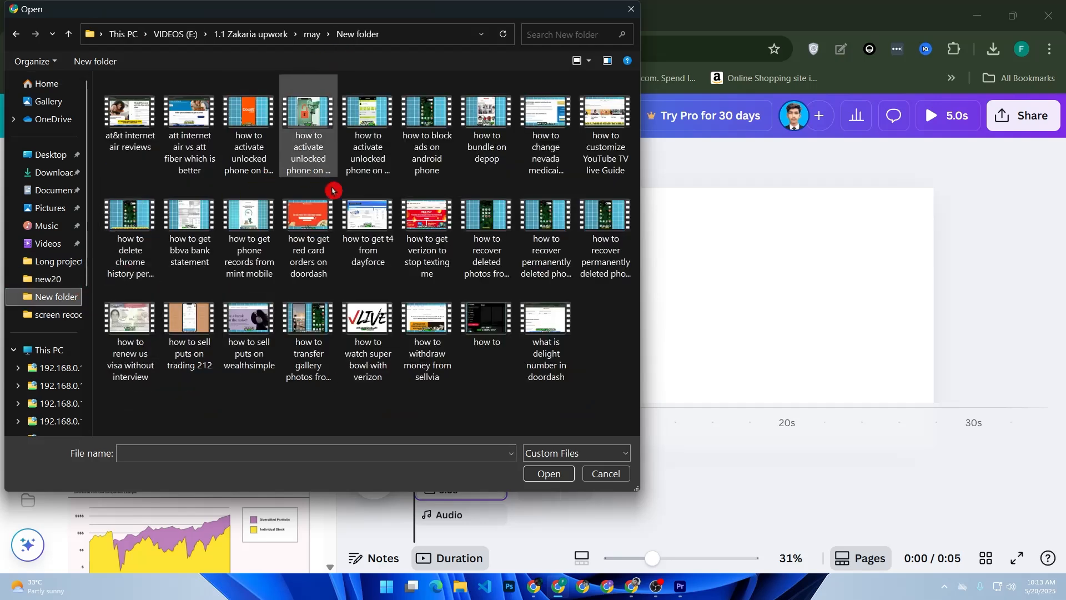
{"action": "double_click", "coordinate": [499, 327]}
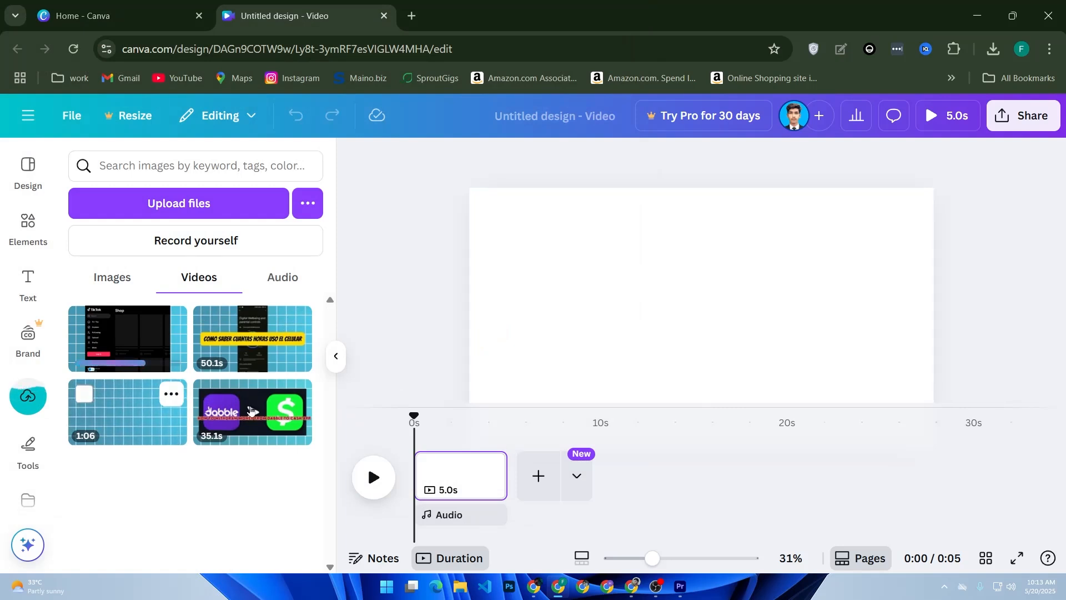
{"action": "left_click_drag", "start_coordinate": [162, 413], "coordinate": [583, 464]}
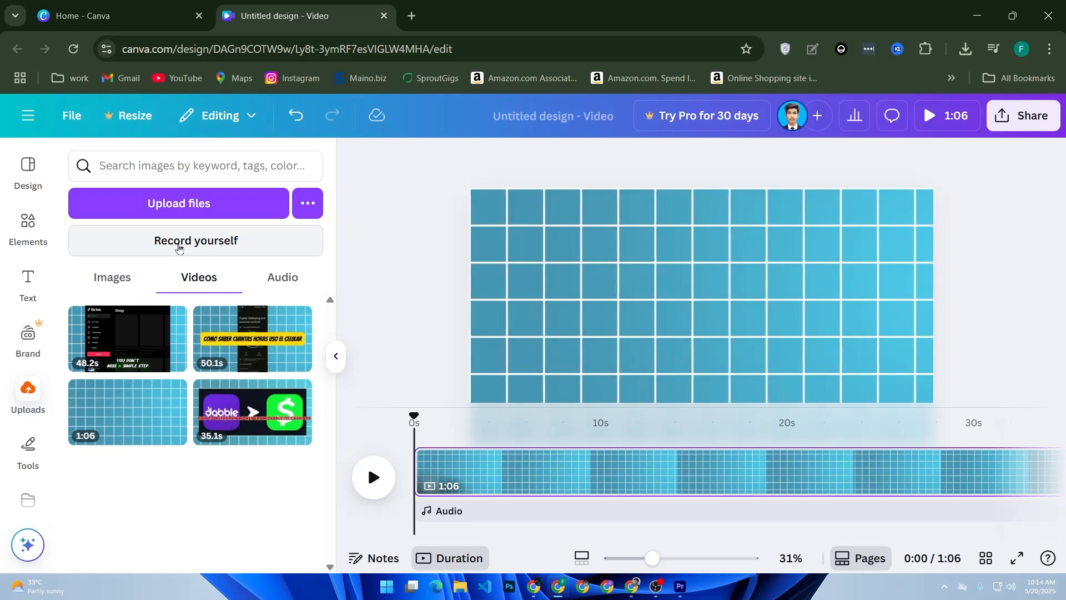
Step: Open the self-recording studio, allow camera access for this time only, and review the available camera devices
{"action": "left_click", "coordinate": [178, 248]}
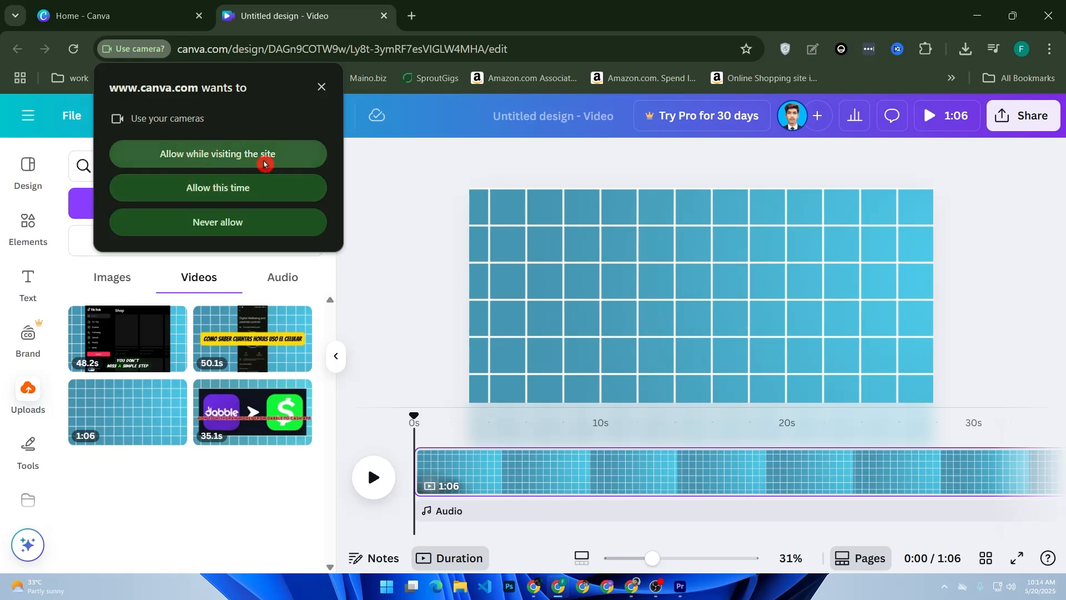
{"action": "left_click", "coordinate": [228, 185]}
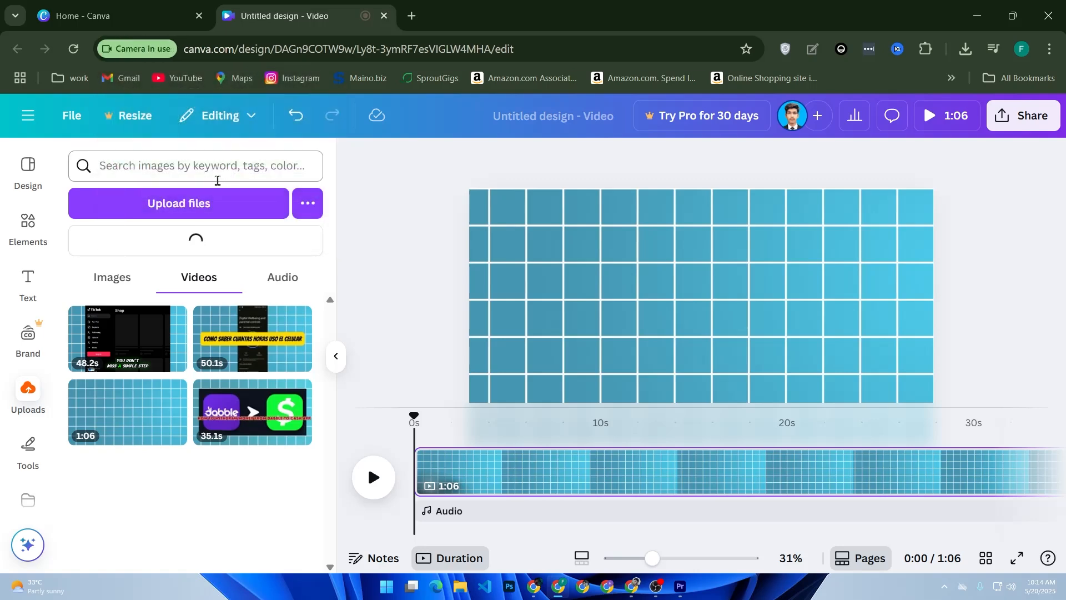
{"action": "left_click", "coordinate": [213, 184]}
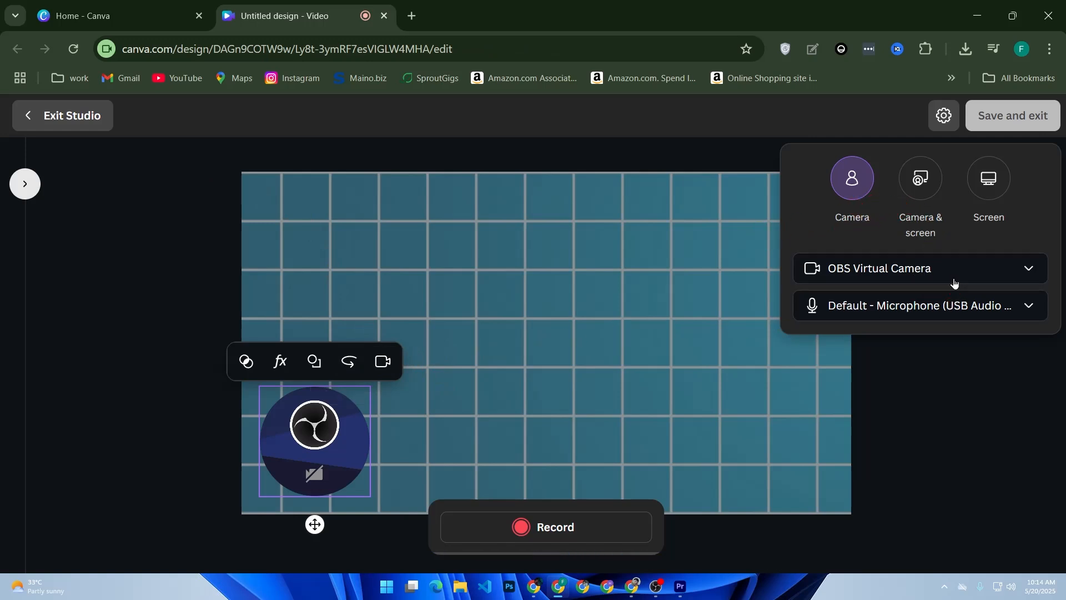
{"action": "left_click", "coordinate": [956, 276]}
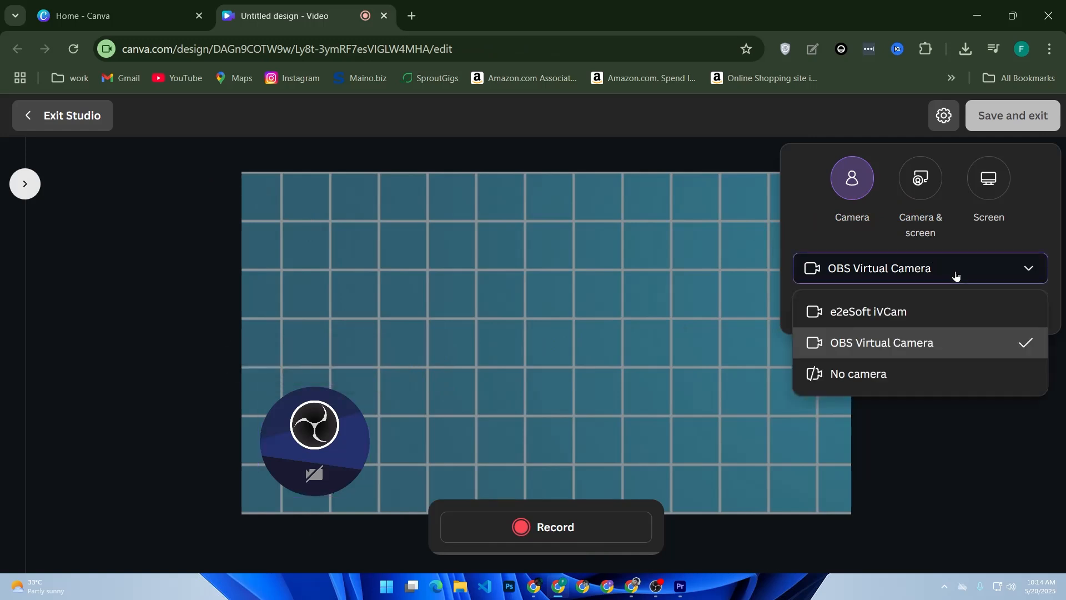
{"action": "left_click", "coordinate": [956, 276]}
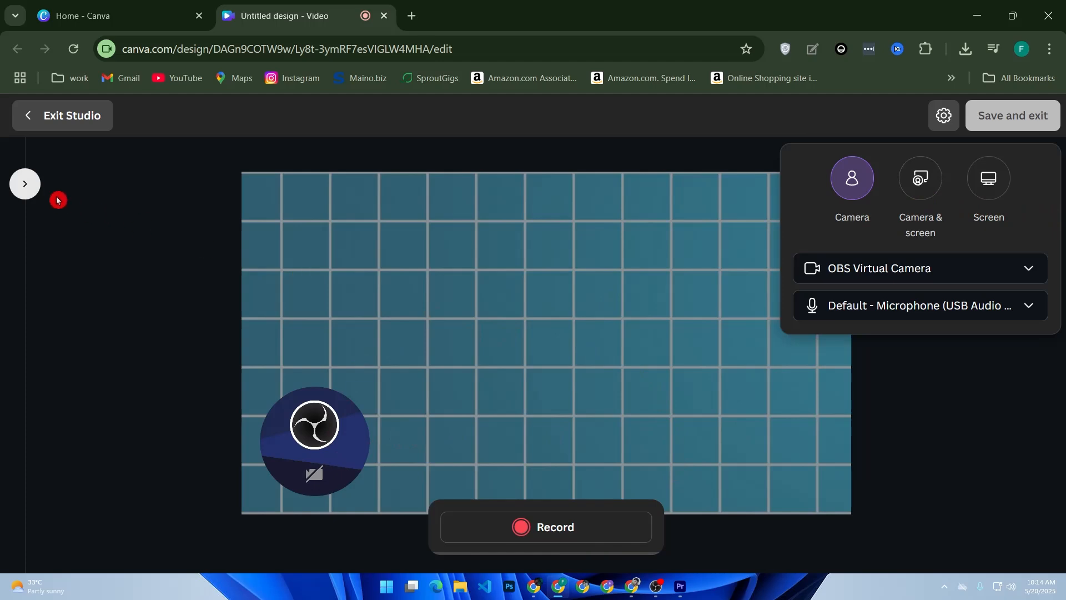
Step: Leave and reopen the recording studio, and turn its camera off and back on
{"action": "left_click", "coordinate": [47, 123]}
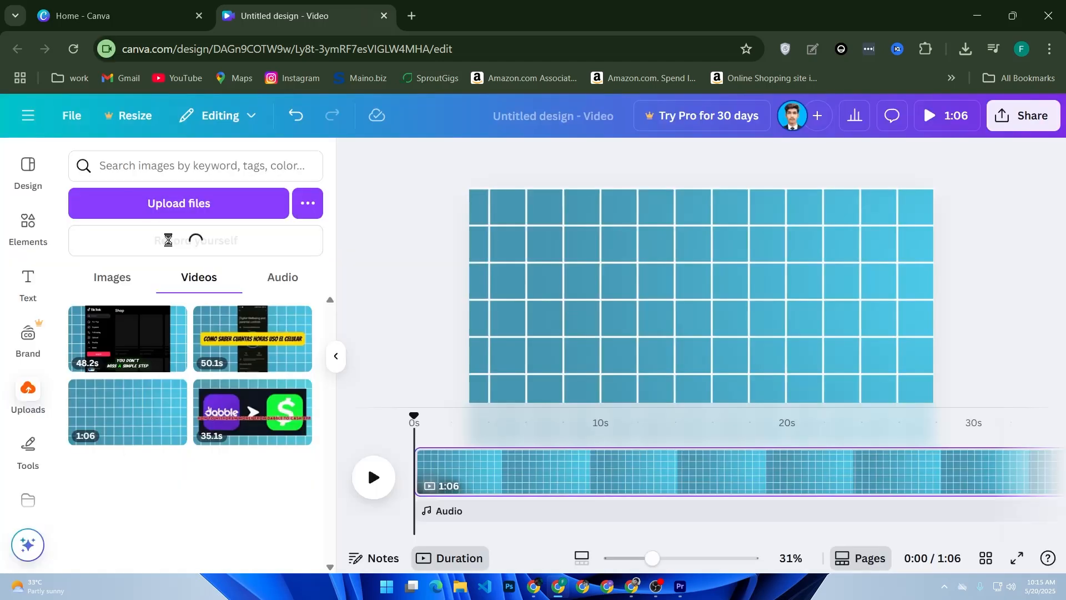
{"action": "left_click", "coordinate": [170, 240]}
{"action": "left_click", "coordinate": [50, 119]}
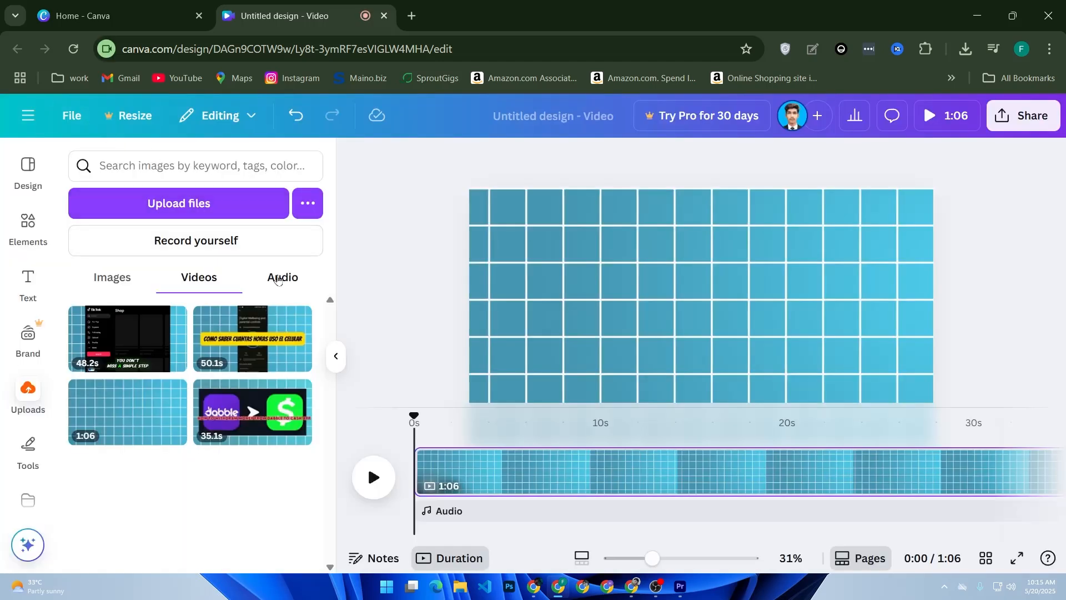
{"action": "left_click", "coordinate": [277, 282]}
{"action": "left_click", "coordinate": [171, 247]}
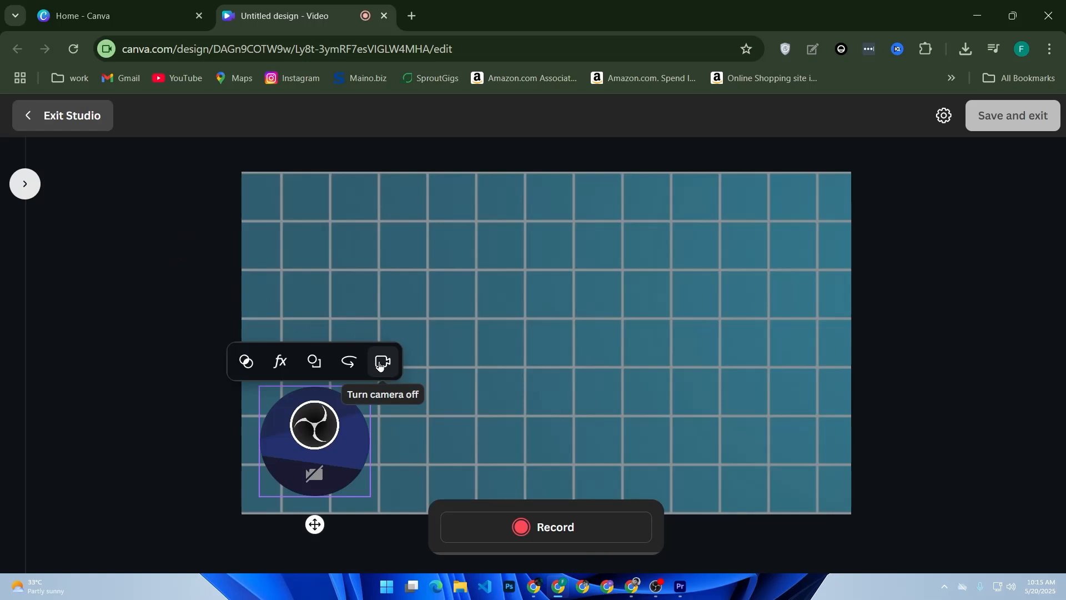
{"action": "left_click", "coordinate": [380, 363]}
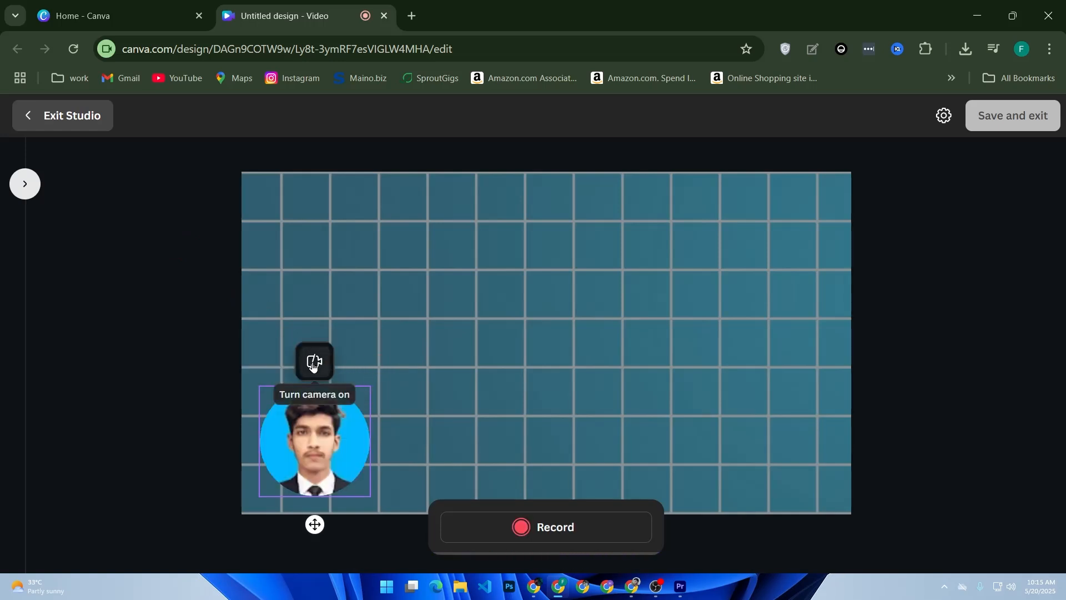
{"action": "left_click", "coordinate": [314, 362]}
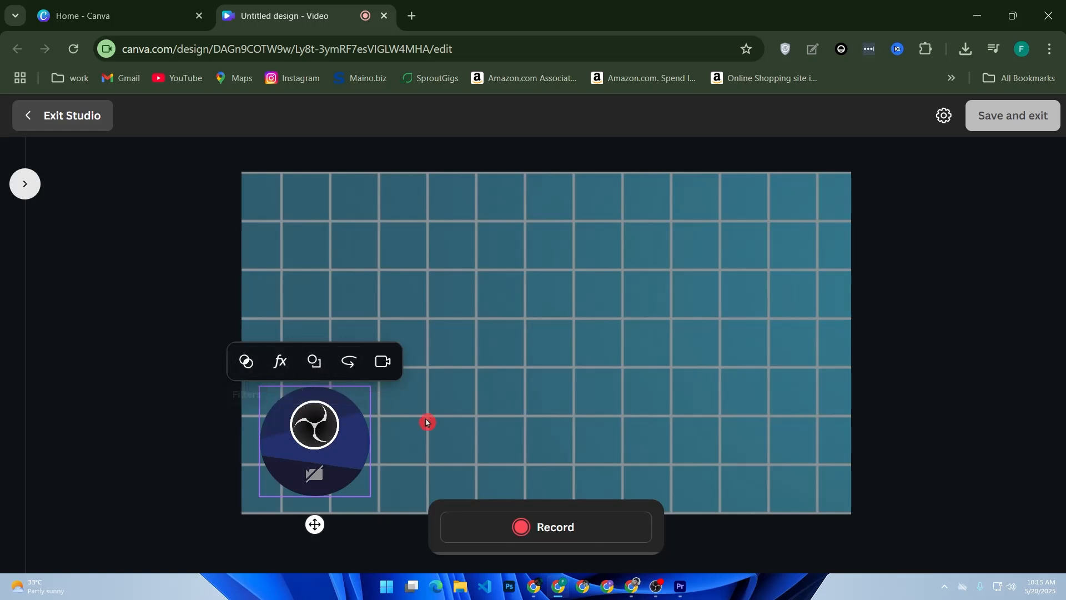
Step: Record a camera clip of about 5 seconds over the blue grid video and save it to the design
{"action": "left_click", "coordinate": [527, 524]}
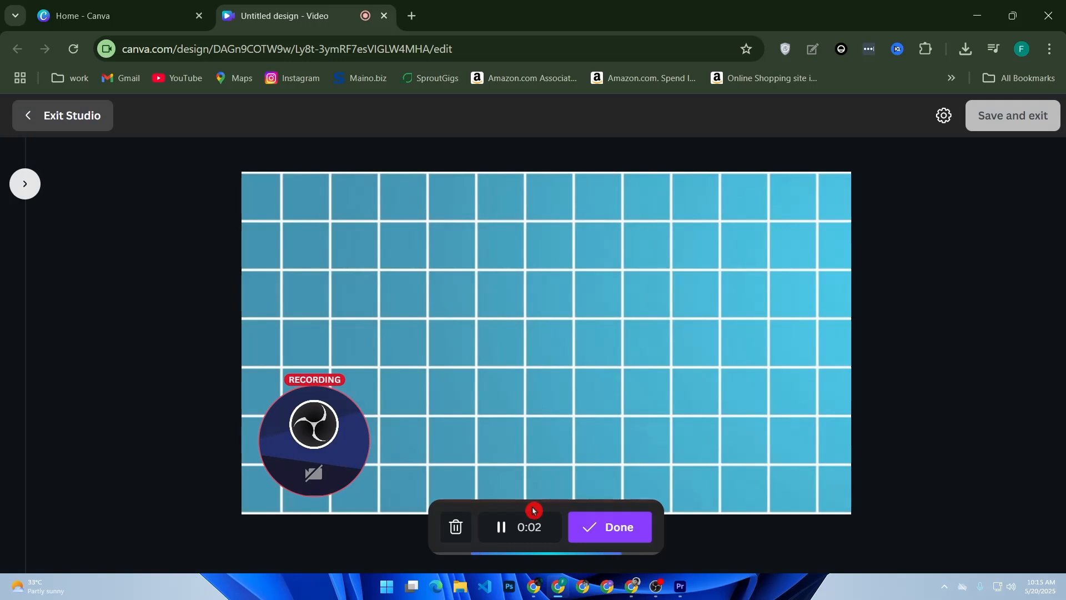
{"action": "left_click", "coordinate": [610, 529]}
{"action": "left_click", "coordinate": [994, 119]}
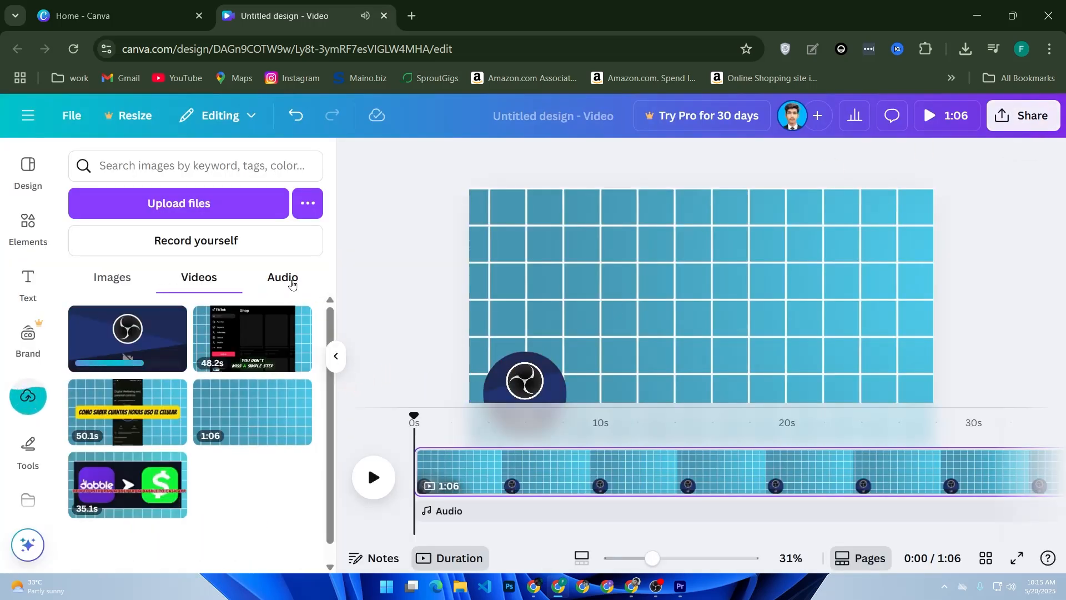
Step: Try to add the new 4.9 s recording from the uploads to the timeline
{"action": "left_click", "coordinate": [284, 279]}
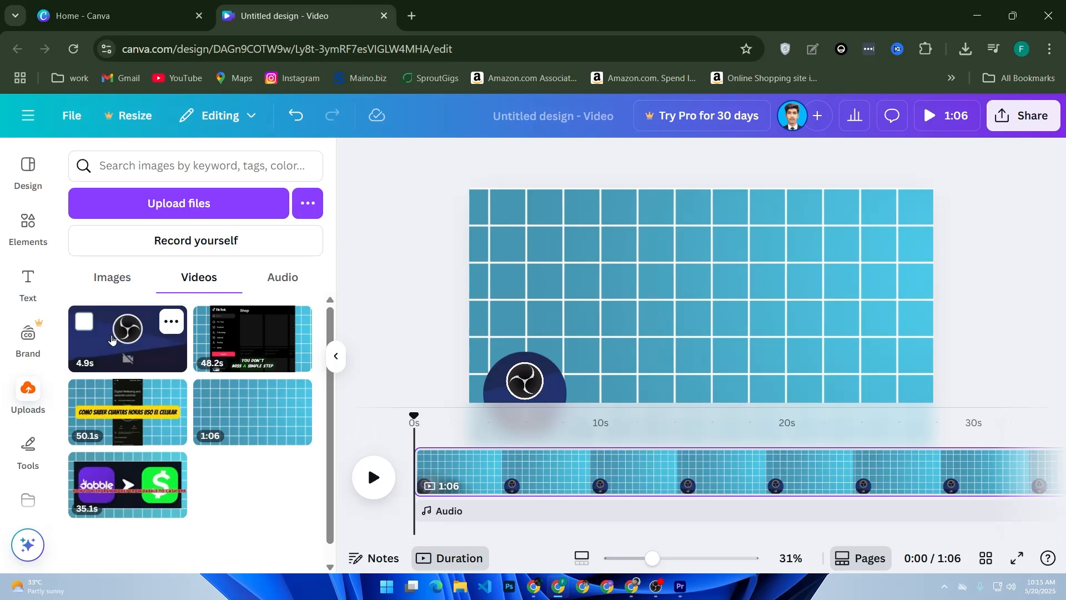
{"action": "left_click_drag", "start_coordinate": [111, 341], "coordinate": [457, 524]}
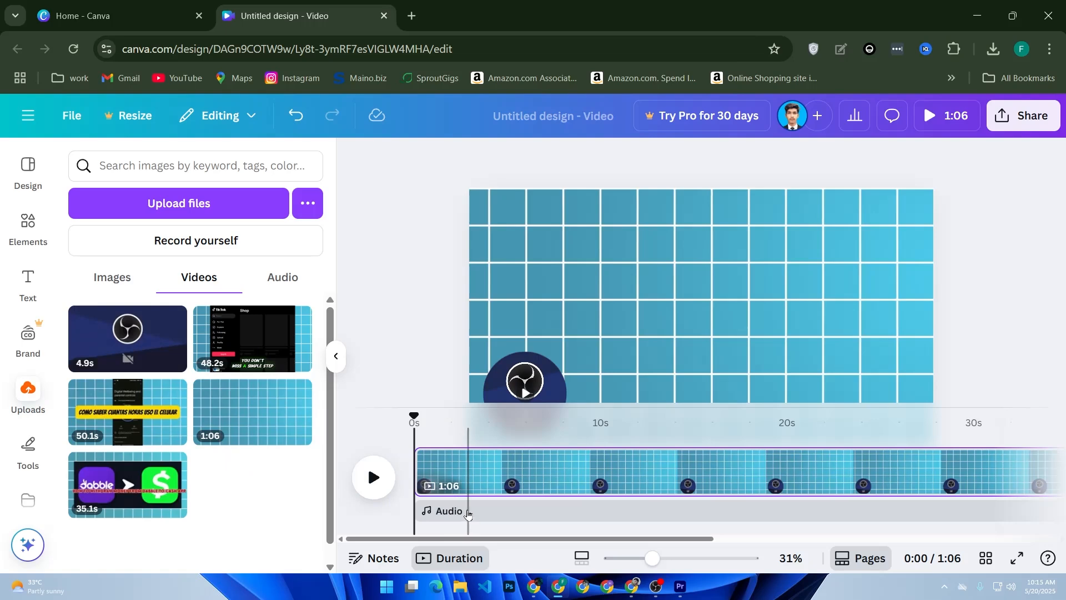
{"action": "left_click_drag", "start_coordinate": [131, 335], "coordinate": [471, 443]}
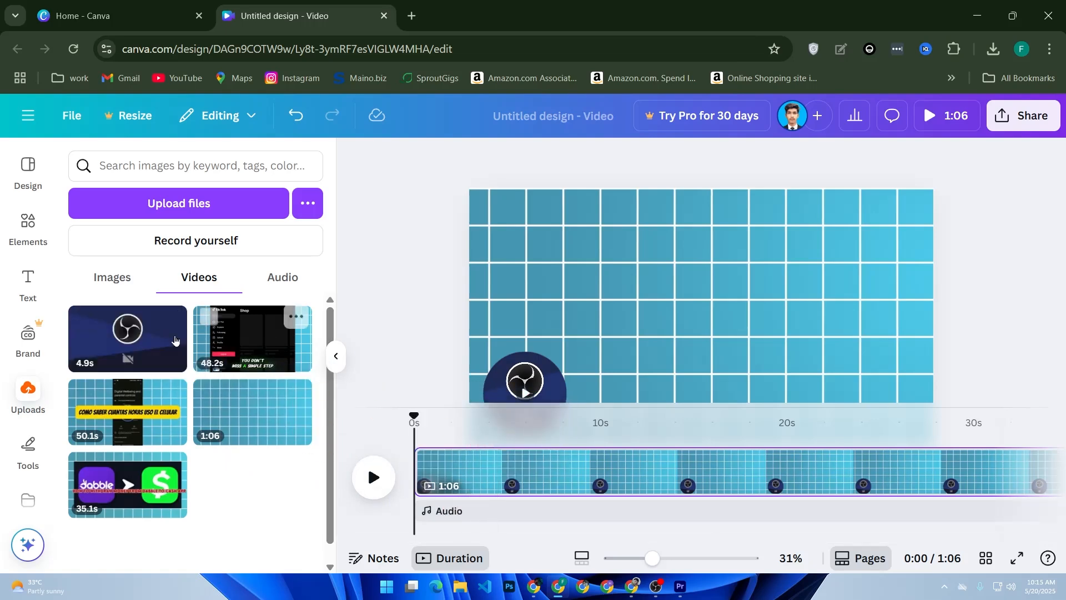
{"action": "left_click", "coordinate": [171, 324]}
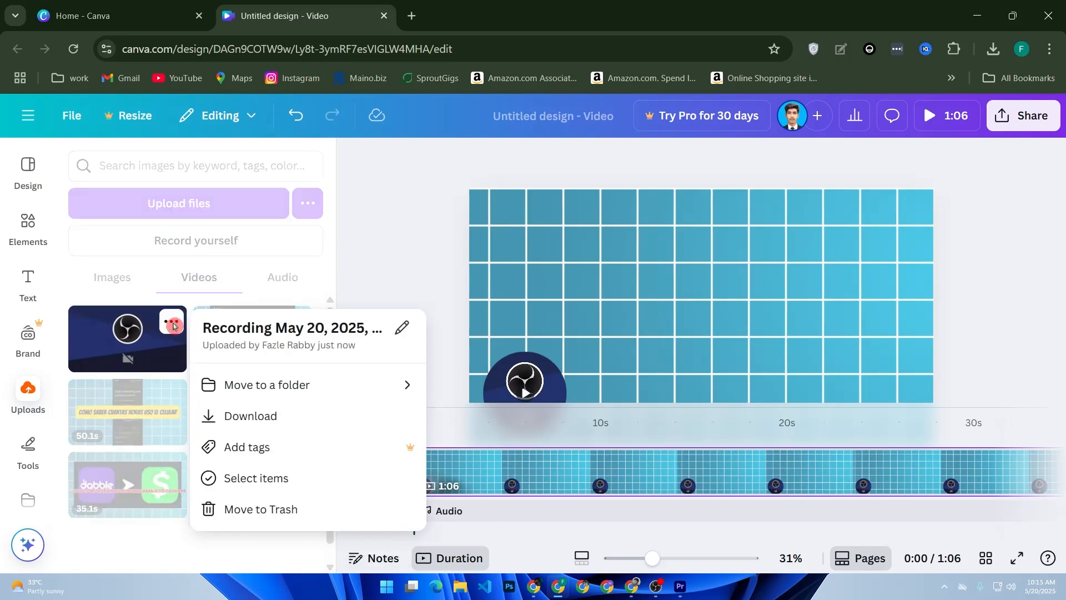
{"action": "left_click", "coordinate": [188, 541]}
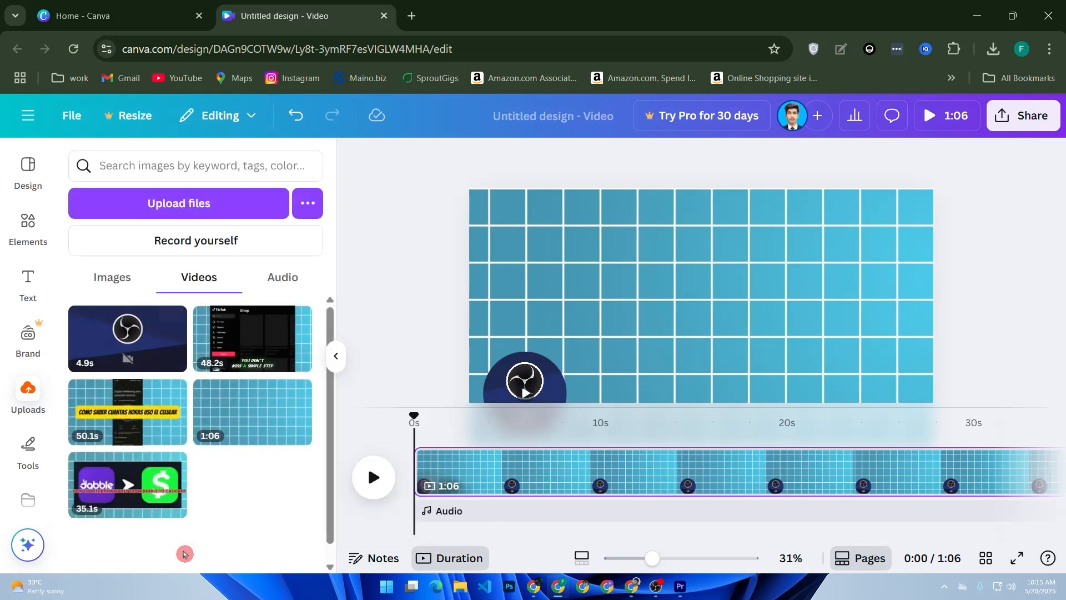
{"action": "left_click_drag", "start_coordinate": [138, 342], "coordinate": [575, 468]}
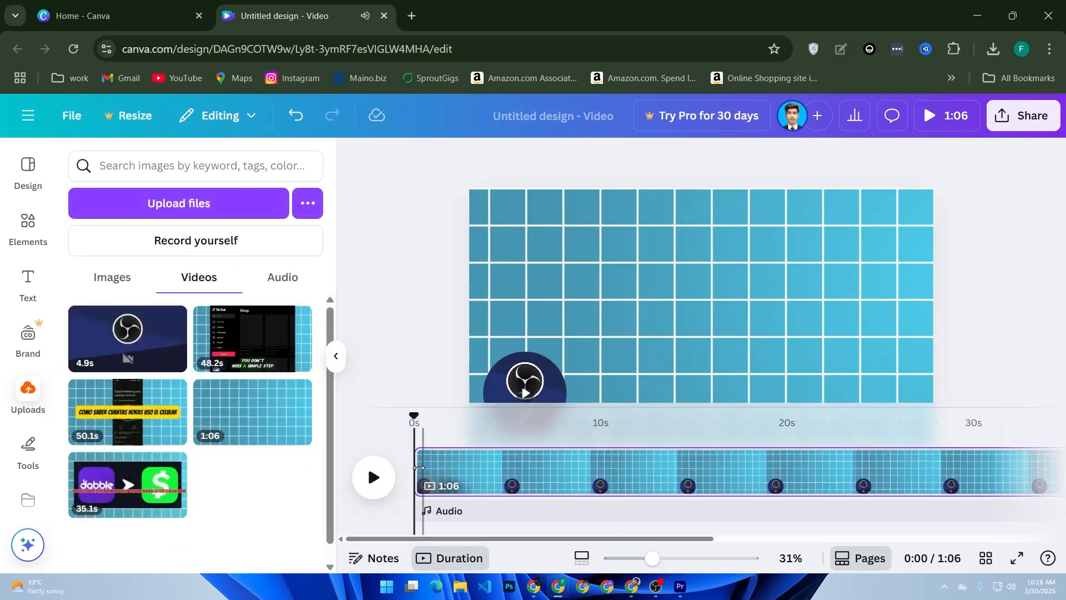
Step: Preview the video, remove the round camera recording from the canvas, and return the playhead to the start
{"action": "left_click", "coordinate": [373, 478]}
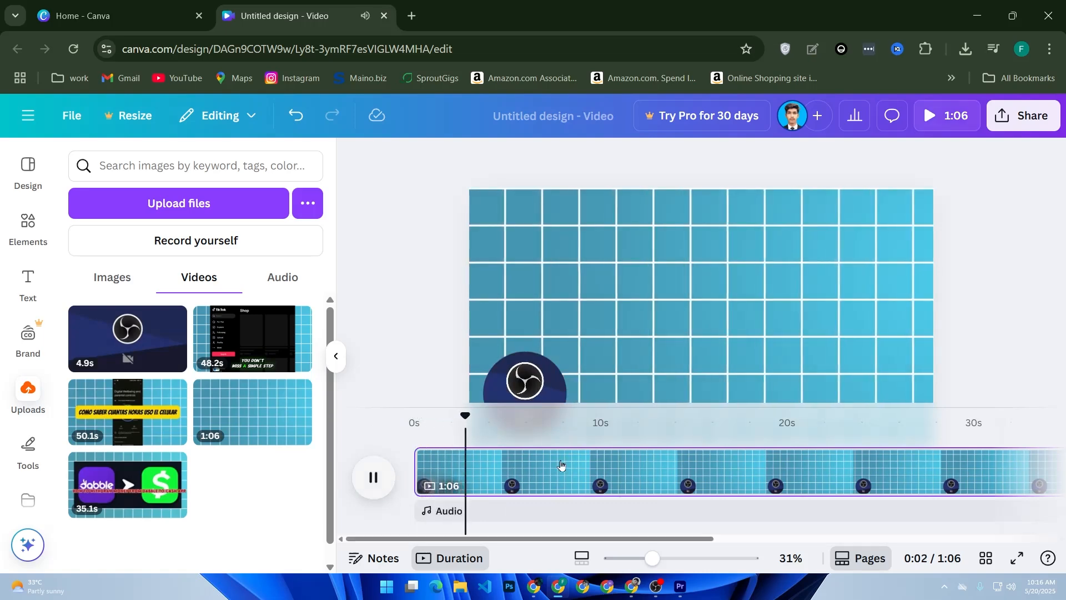
{"action": "left_click", "coordinate": [557, 381]}
{"action": "left_click_drag", "start_coordinate": [558, 381], "coordinate": [340, 431]}
{"action": "left_click", "coordinate": [430, 434]}
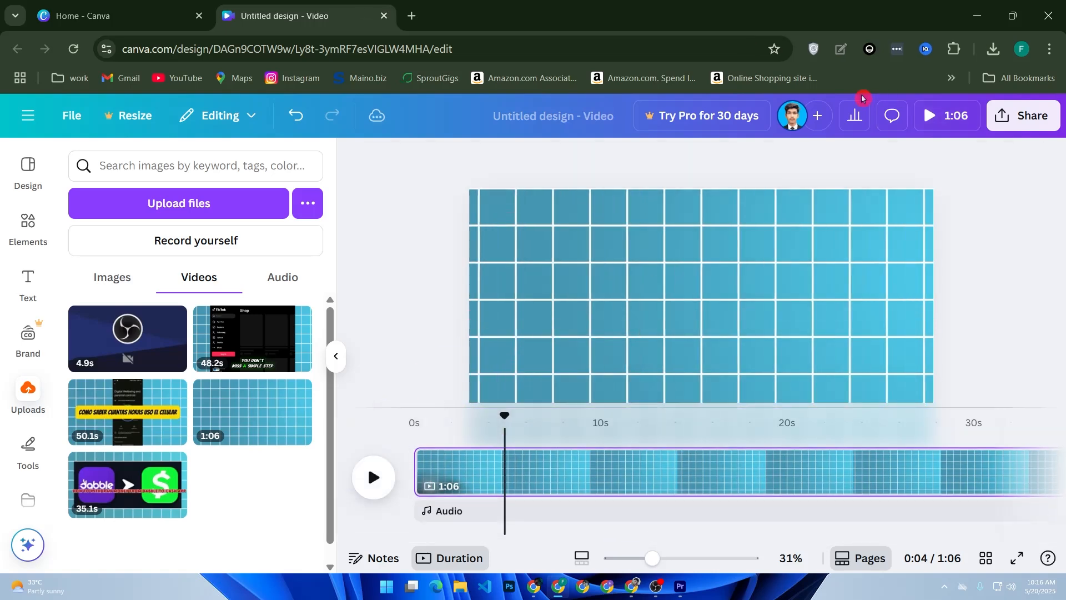
{"action": "left_click_drag", "start_coordinate": [505, 415], "coordinate": [372, 434]}
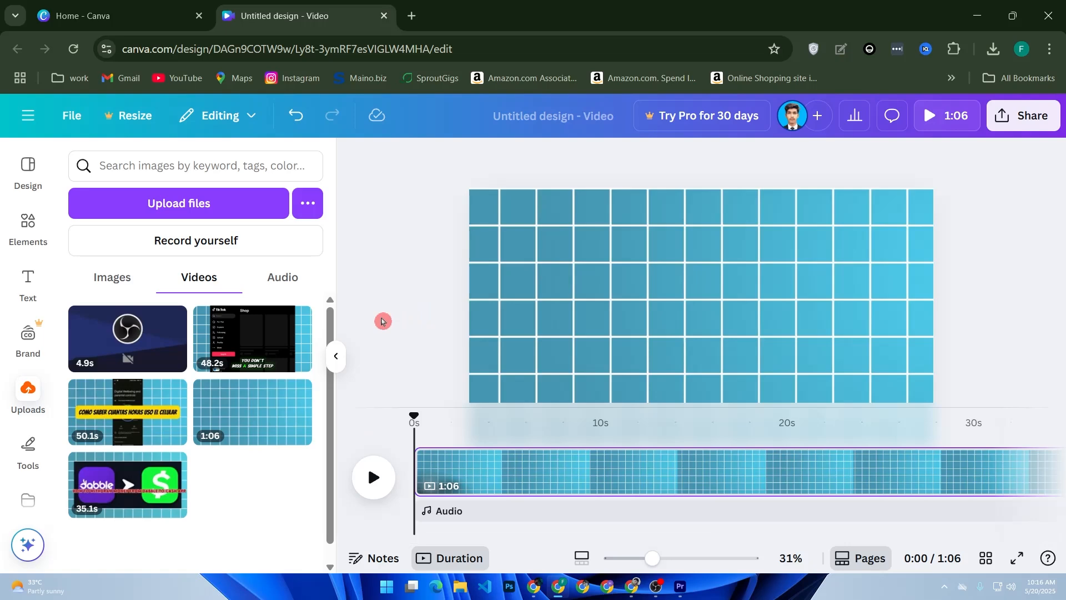
Step: Upload the 46-second MP3 from the Downloads folder and place it on the audio track from the start
{"action": "left_click", "coordinate": [164, 204]}
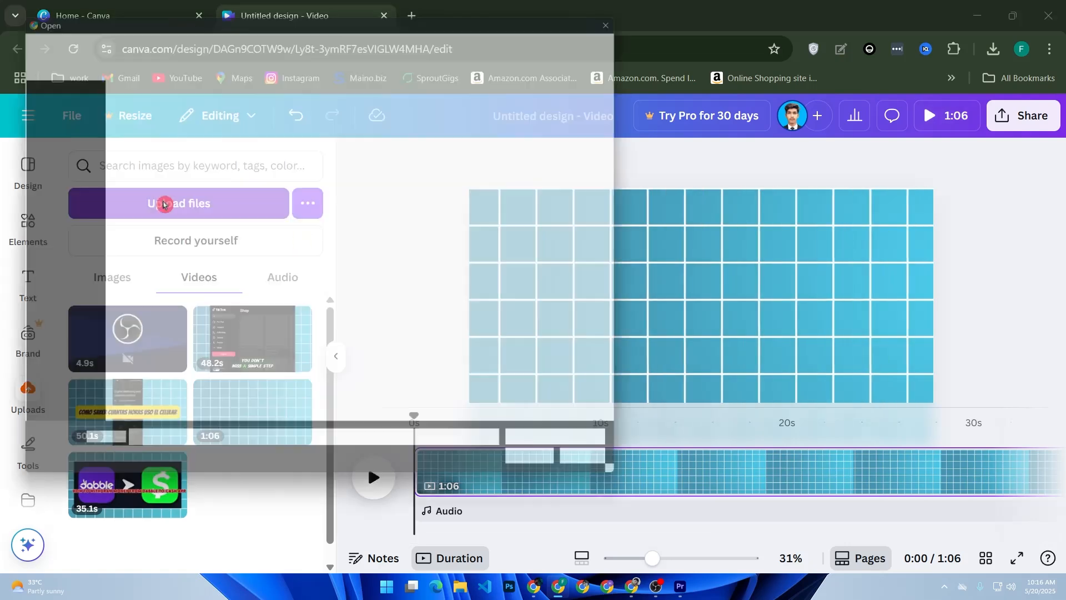
{"action": "scroll", "coordinate": [53, 167], "scroll_direction": "up", "scroll_amount": 5}
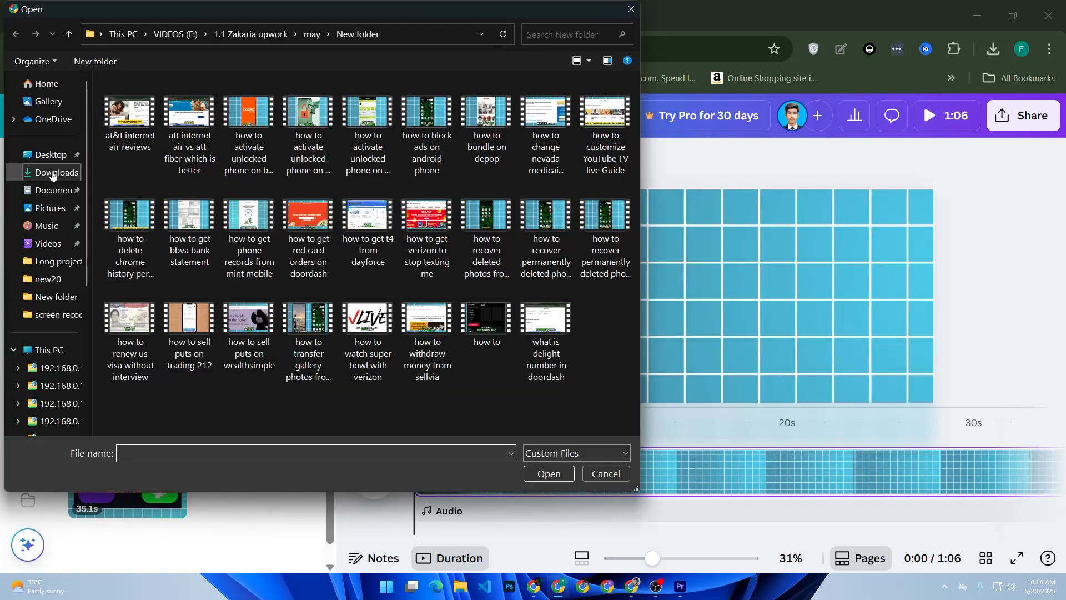
{"action": "left_click", "coordinate": [52, 174]}
{"action": "double_click", "coordinate": [180, 205]}
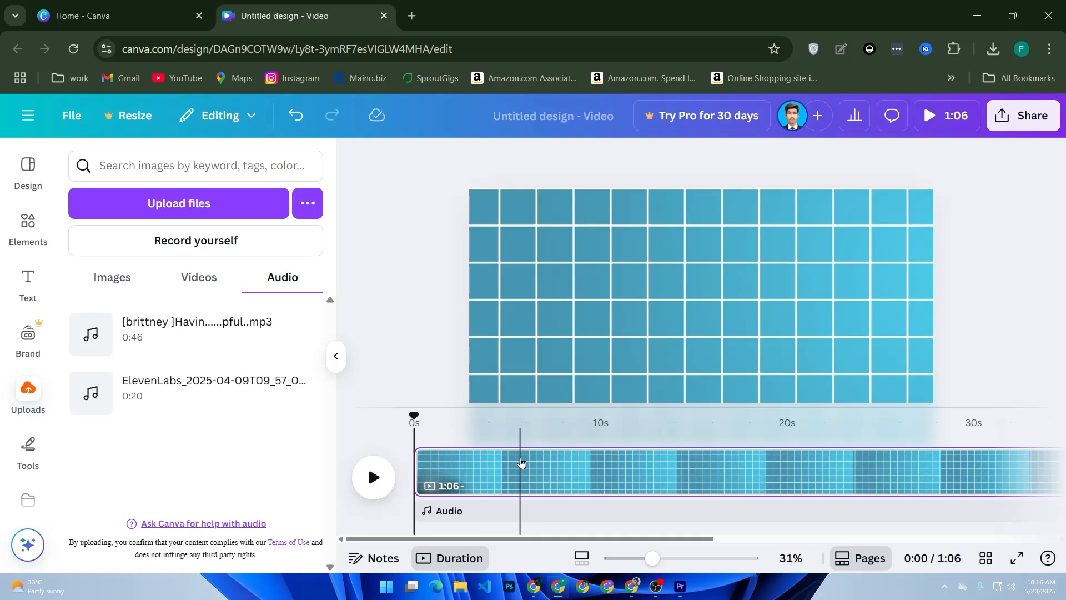
{"action": "left_click_drag", "start_coordinate": [274, 355], "coordinate": [410, 507]}
{"action": "left_click", "coordinate": [410, 508]}
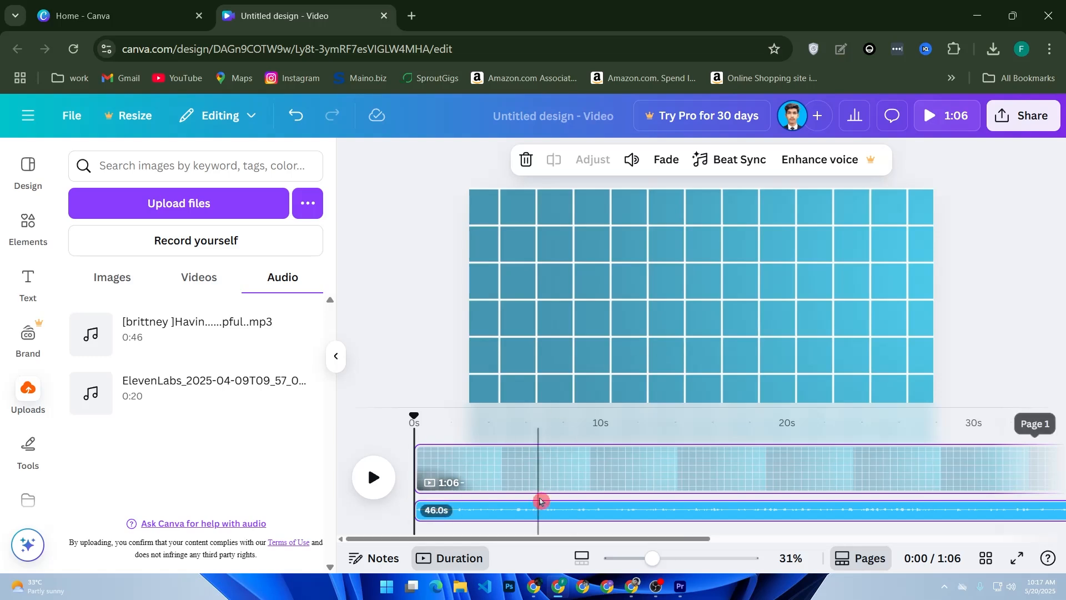
Step: Inspect the volume setting of the 46-second audio clip on the timeline
{"action": "left_click", "coordinate": [477, 511]}
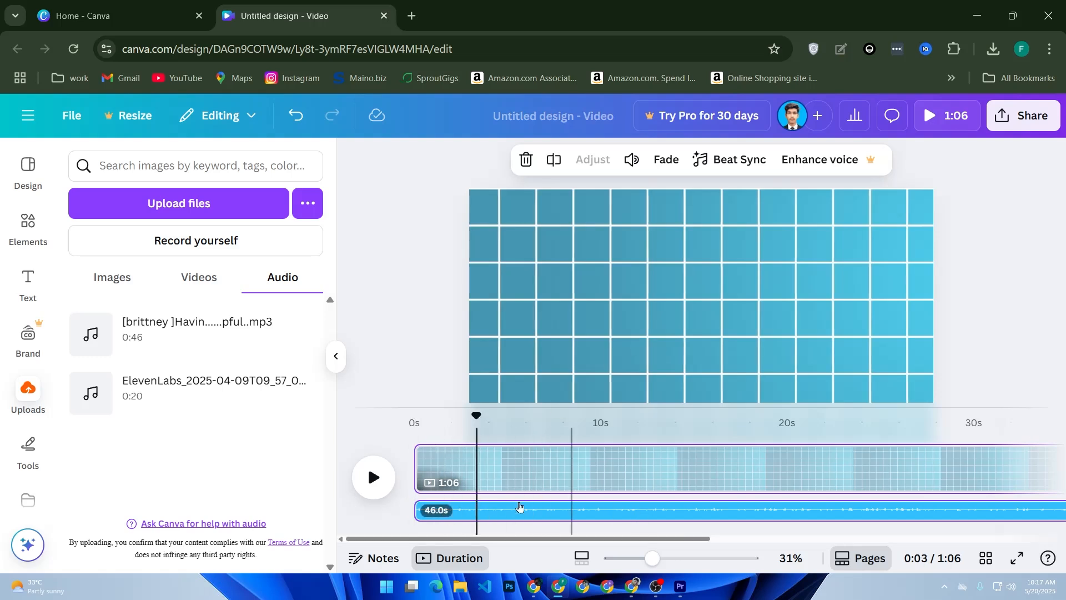
{"action": "left_click", "coordinate": [690, 197]}
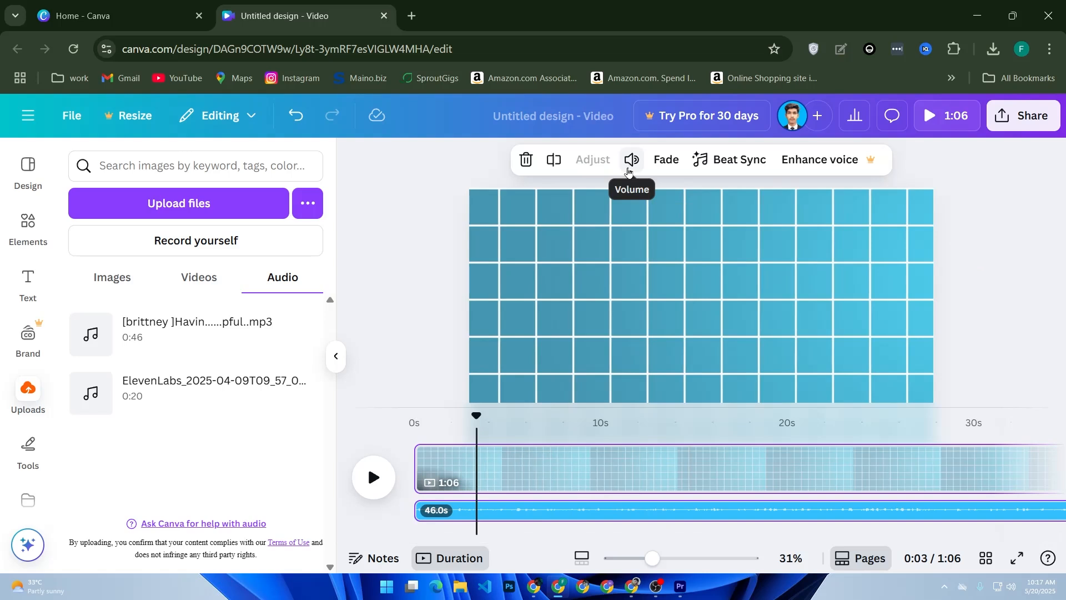
{"action": "left_click", "coordinate": [643, 166]}
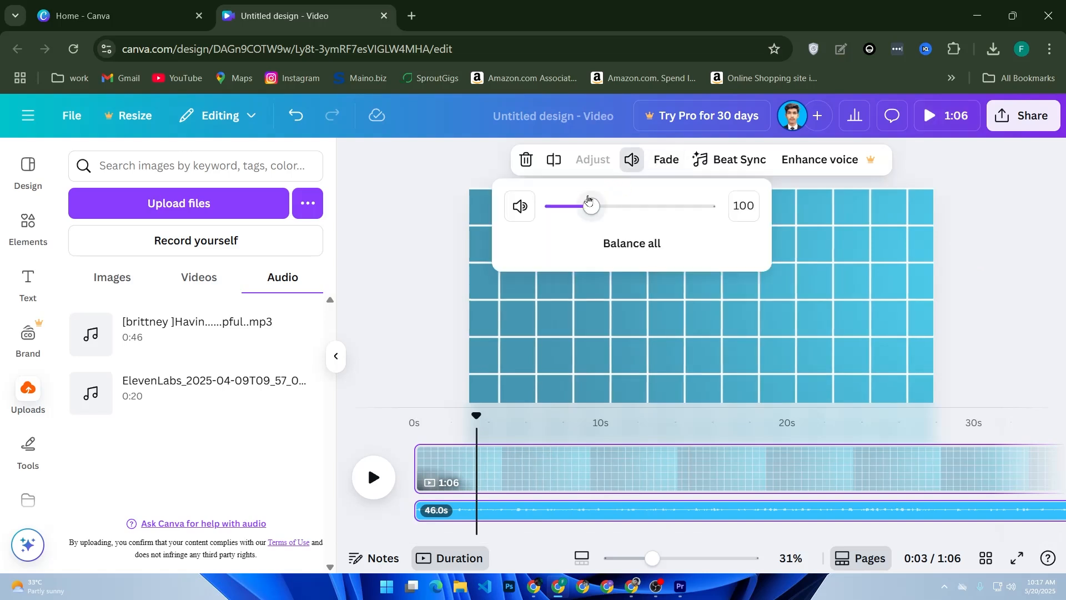
{"action": "left_click_drag", "start_coordinate": [589, 204], "coordinate": [591, 204]}
{"action": "left_click", "coordinate": [387, 285]}
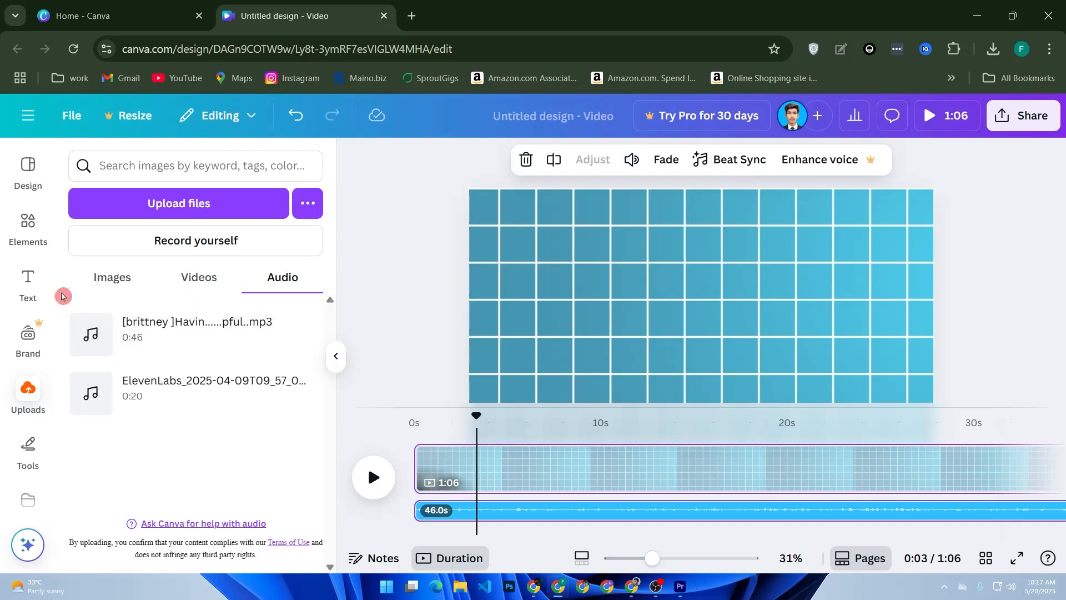
Step: Find Fashion Pop in the audio elements, preview it, and add it as background music beneath the 46-second audio clip
{"action": "scroll", "coordinate": [40, 305], "scroll_direction": "down", "scroll_amount": 5}
{"action": "scroll", "coordinate": [41, 312], "scroll_direction": "down", "scroll_amount": 3}
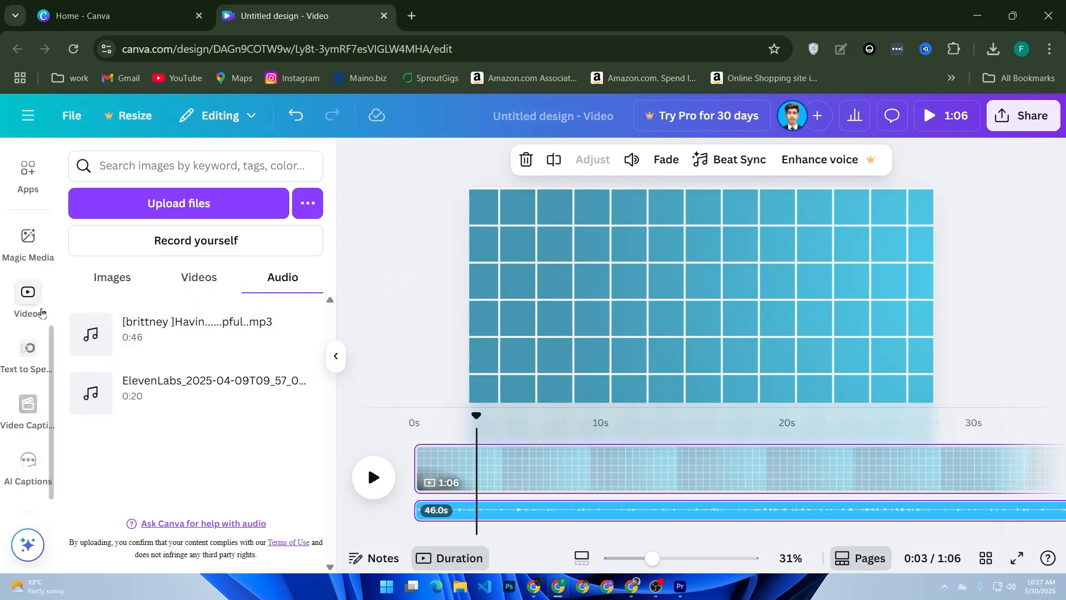
{"action": "scroll", "coordinate": [41, 313], "scroll_direction": "up", "scroll_amount": 5}
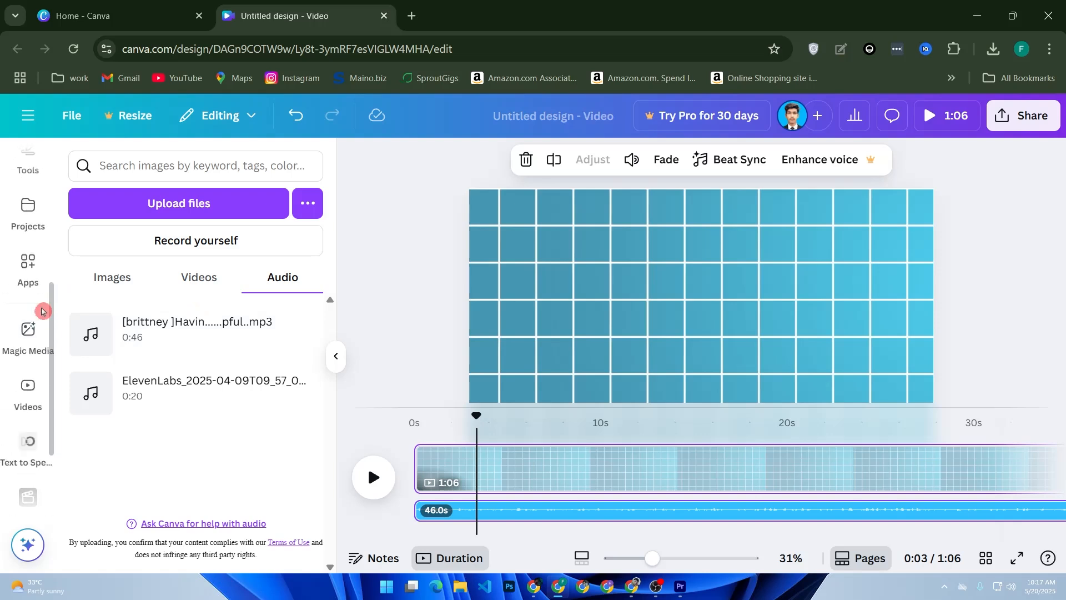
{"action": "scroll", "coordinate": [41, 311], "scroll_direction": "up", "scroll_amount": 2}
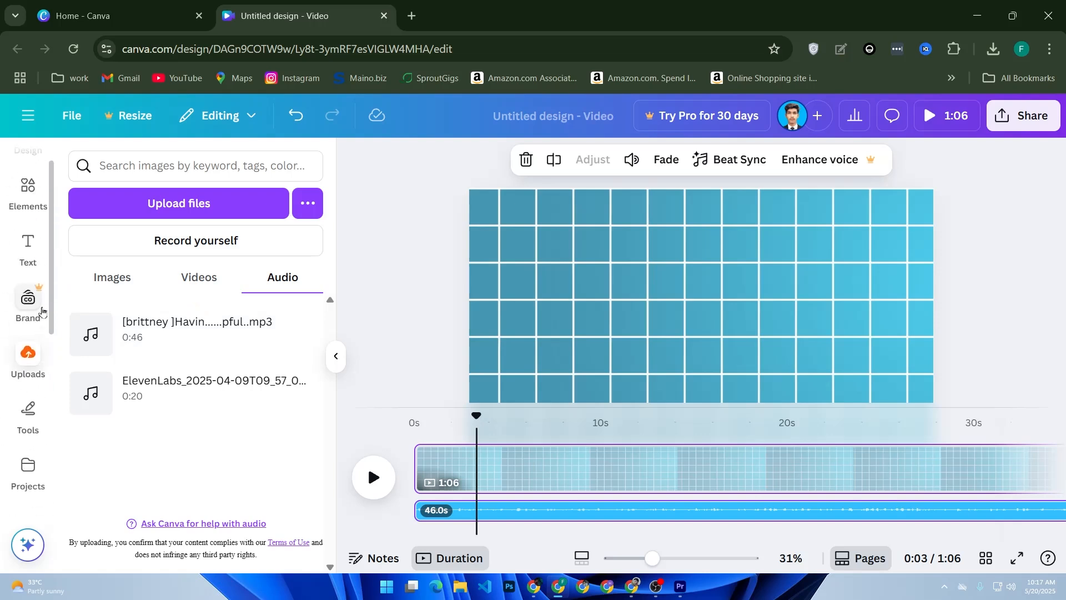
{"action": "scroll", "coordinate": [41, 311], "scroll_direction": "up", "scroll_amount": 1}
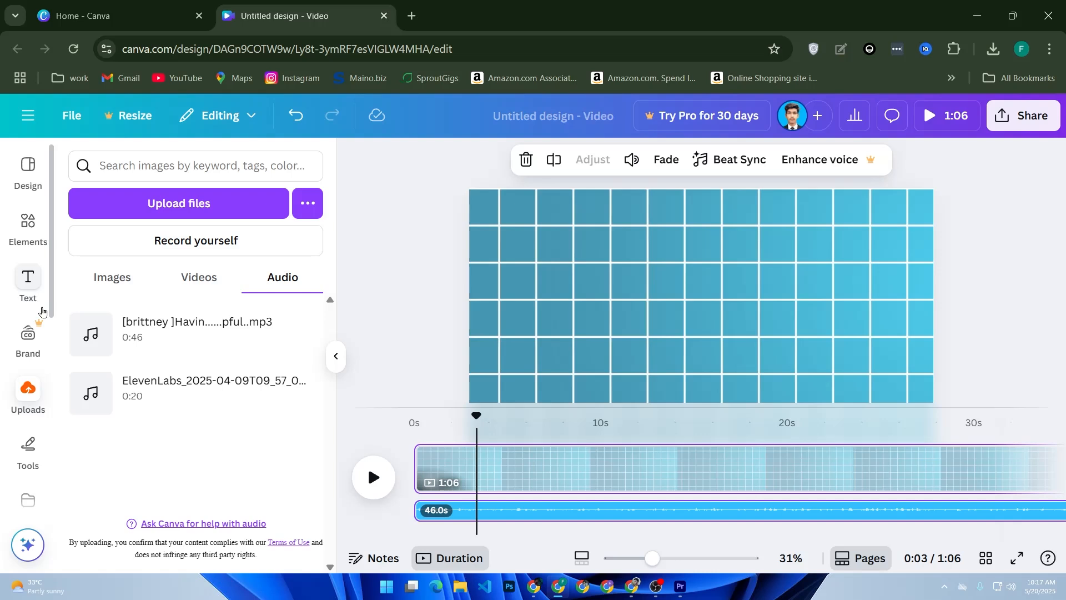
{"action": "left_click", "coordinate": [22, 235]}
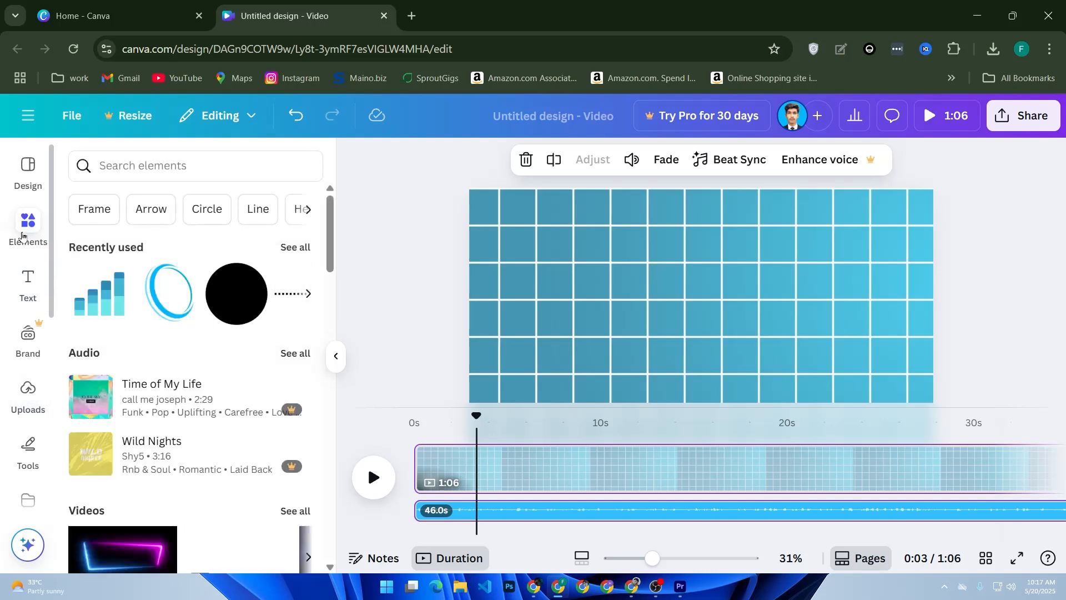
{"action": "left_click", "coordinate": [286, 353]}
{"action": "left_click", "coordinate": [175, 287]}
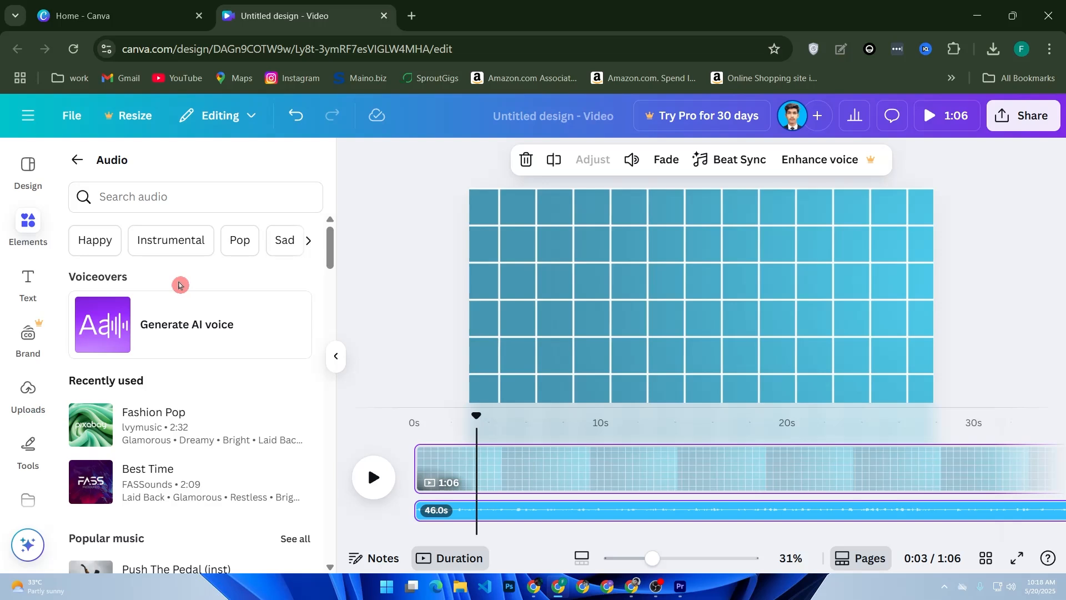
{"action": "left_click", "coordinate": [107, 423]}
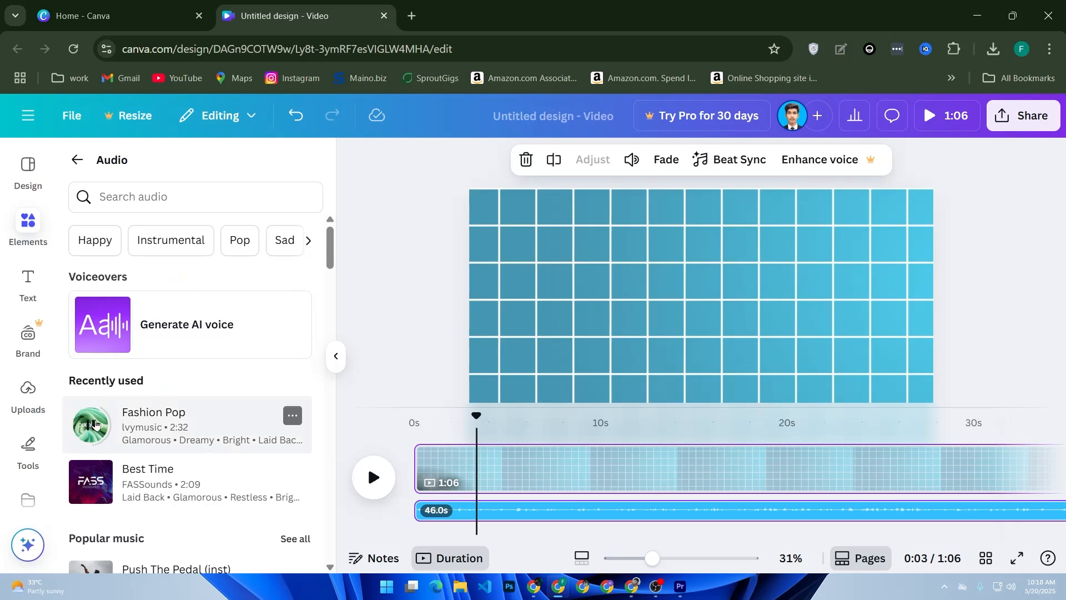
{"action": "left_click_drag", "start_coordinate": [108, 422], "coordinate": [429, 493]}
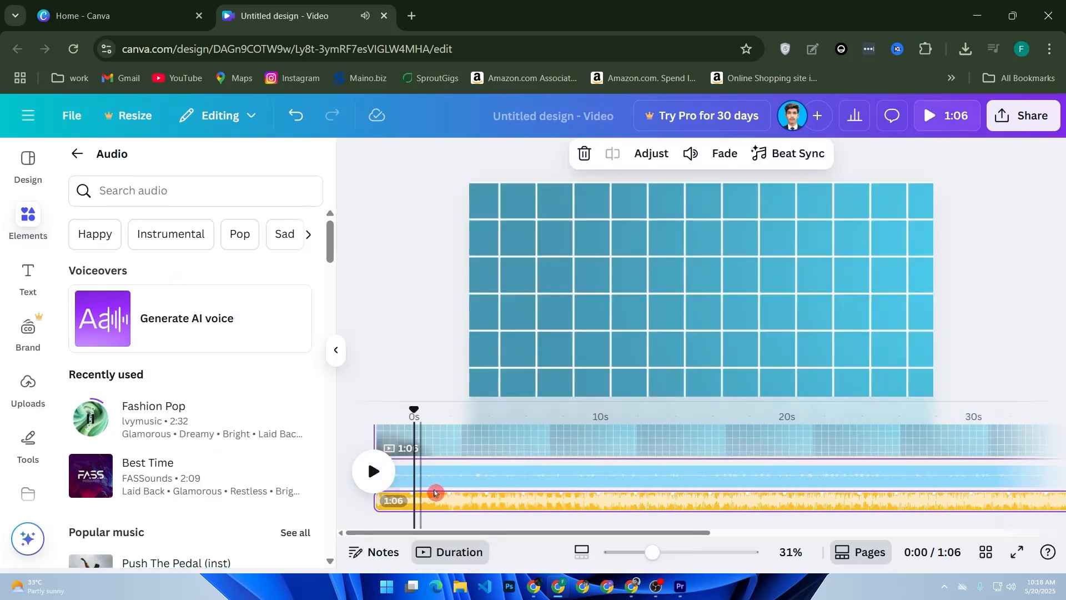
Step: Lower the Fashion Pop track's volume to 22 and further to 11, playing the video from the start to check it
{"action": "left_click", "coordinate": [690, 153]}
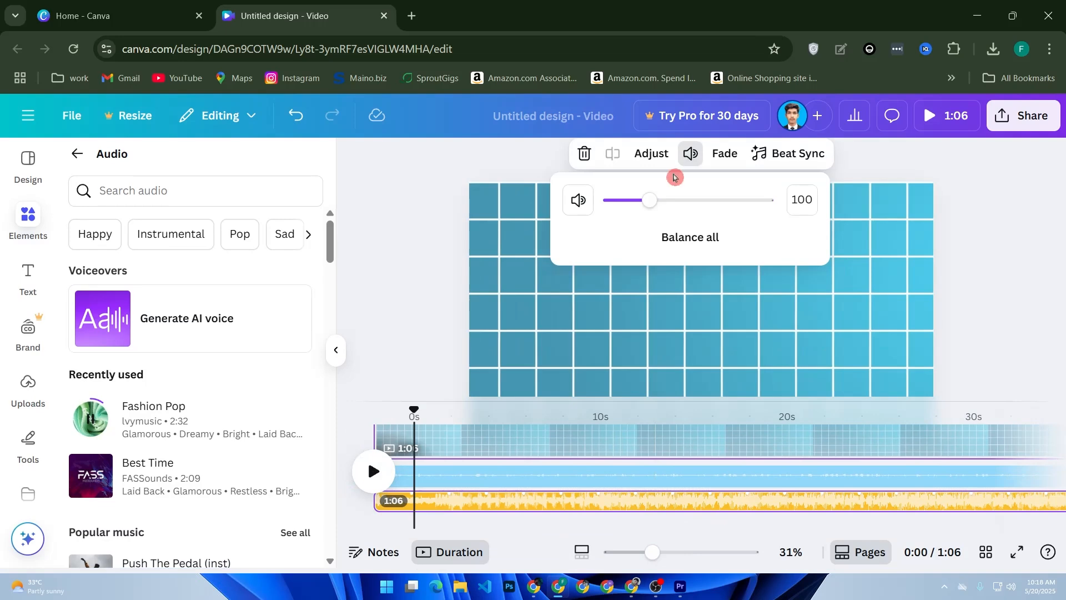
{"action": "left_click_drag", "start_coordinate": [639, 208], "coordinate": [618, 212]}
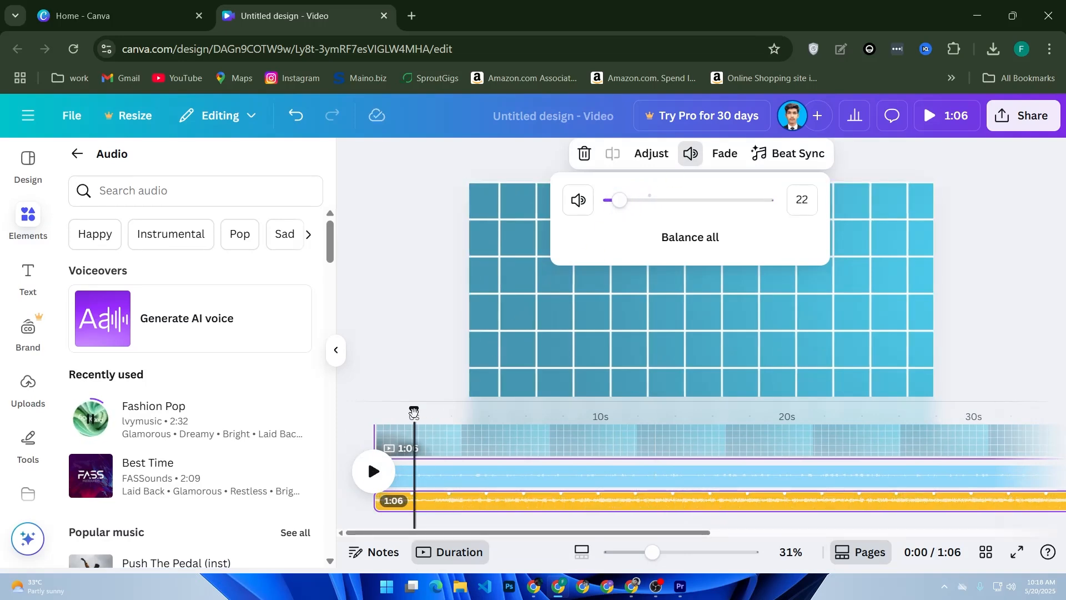
{"action": "left_click", "coordinate": [392, 415]}
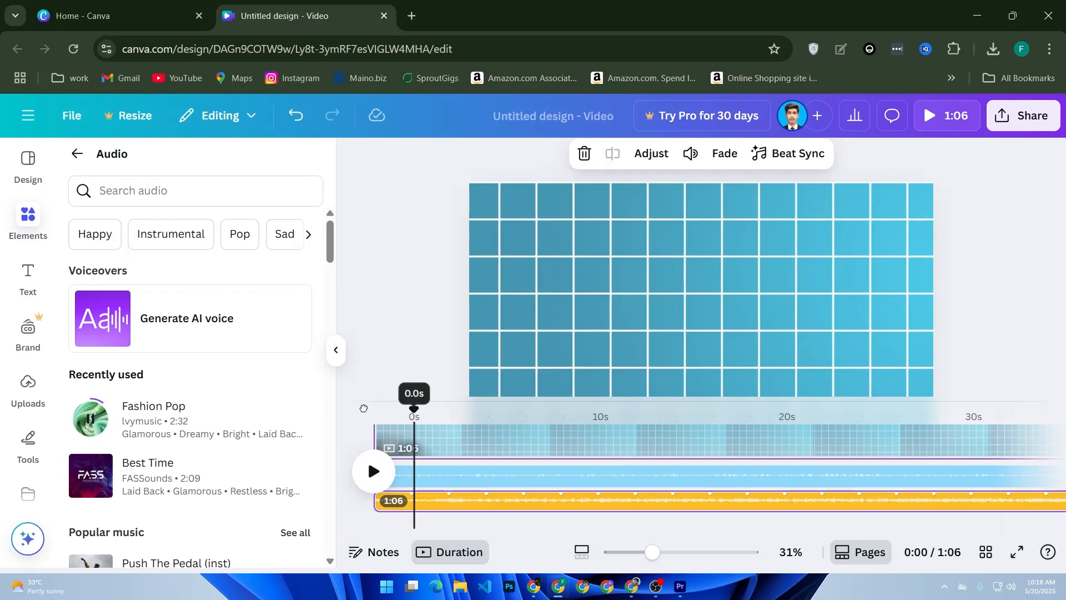
{"action": "left_click", "coordinate": [373, 471]}
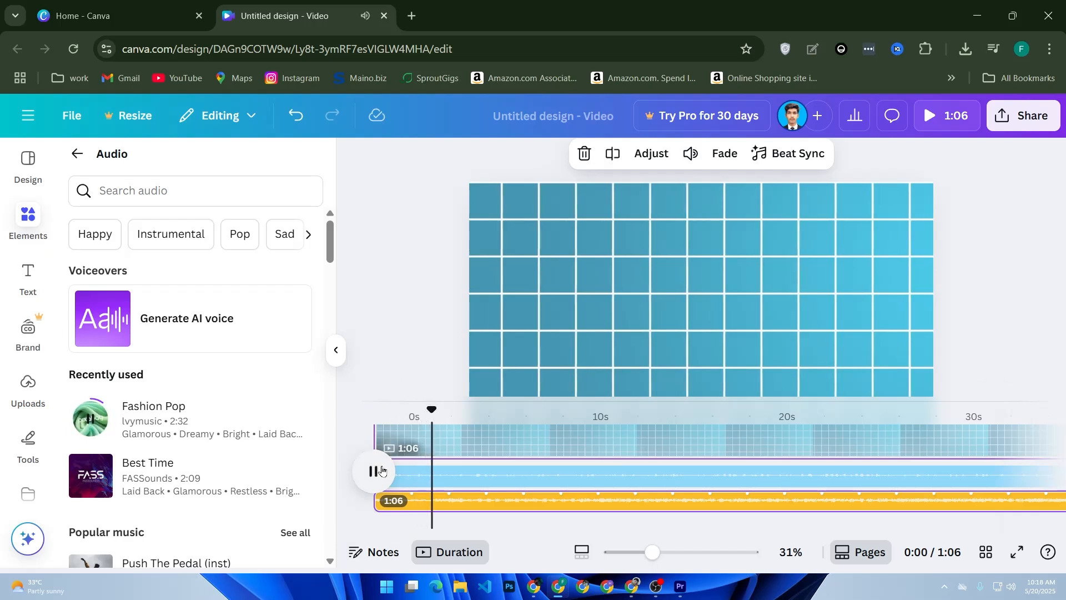
{"action": "left_click", "coordinate": [691, 153]}
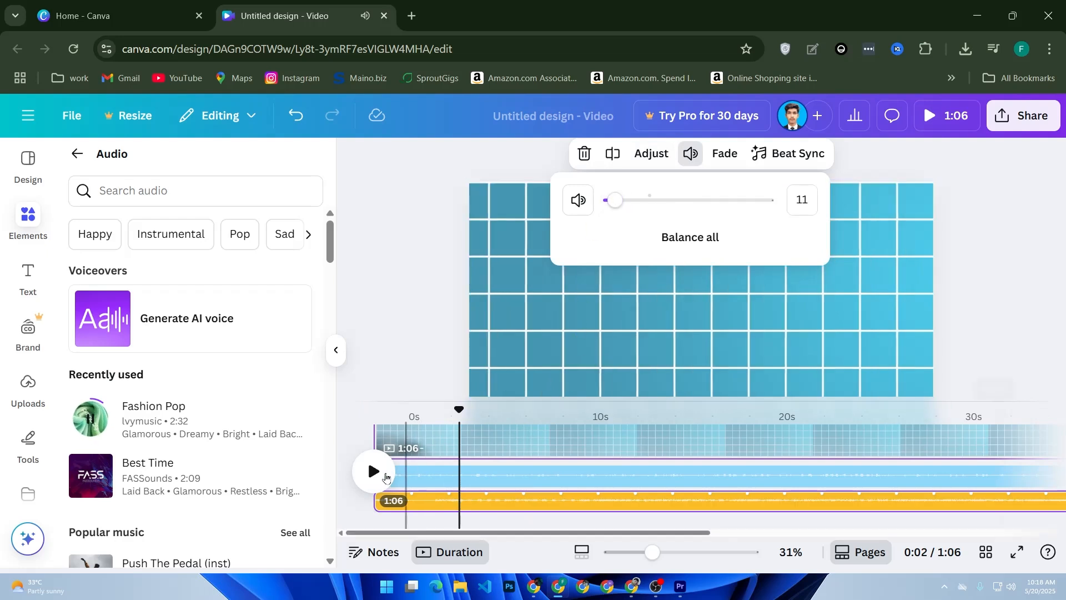
{"action": "left_click", "coordinate": [383, 476]}
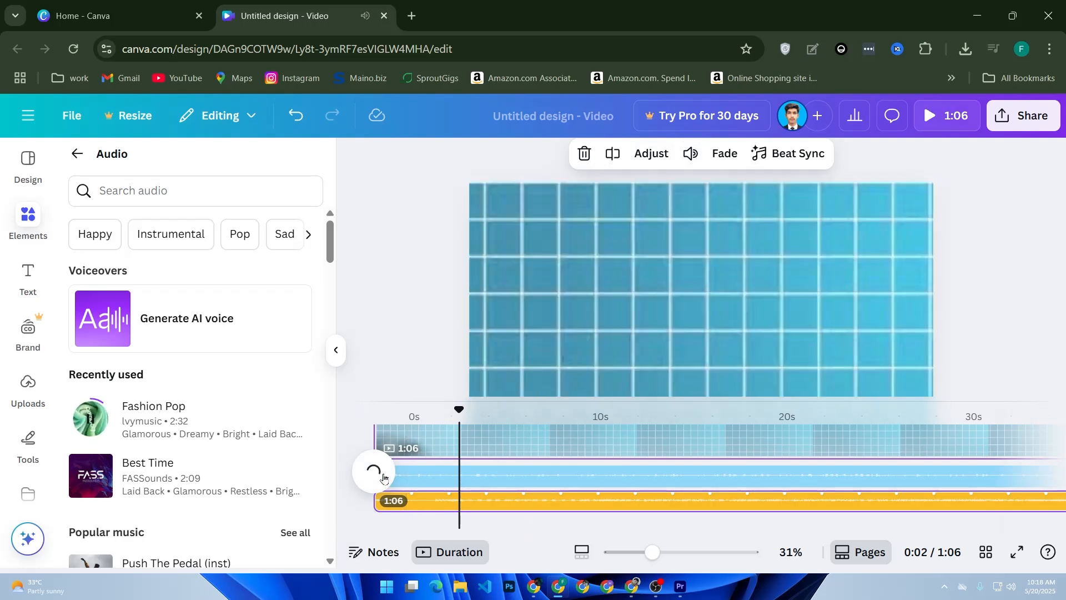
Step: Raise the 46-second audio clip's volume to 201 and play the video to check the mix
{"action": "left_click", "coordinate": [452, 478]}
{"action": "left_click", "coordinate": [518, 475]}
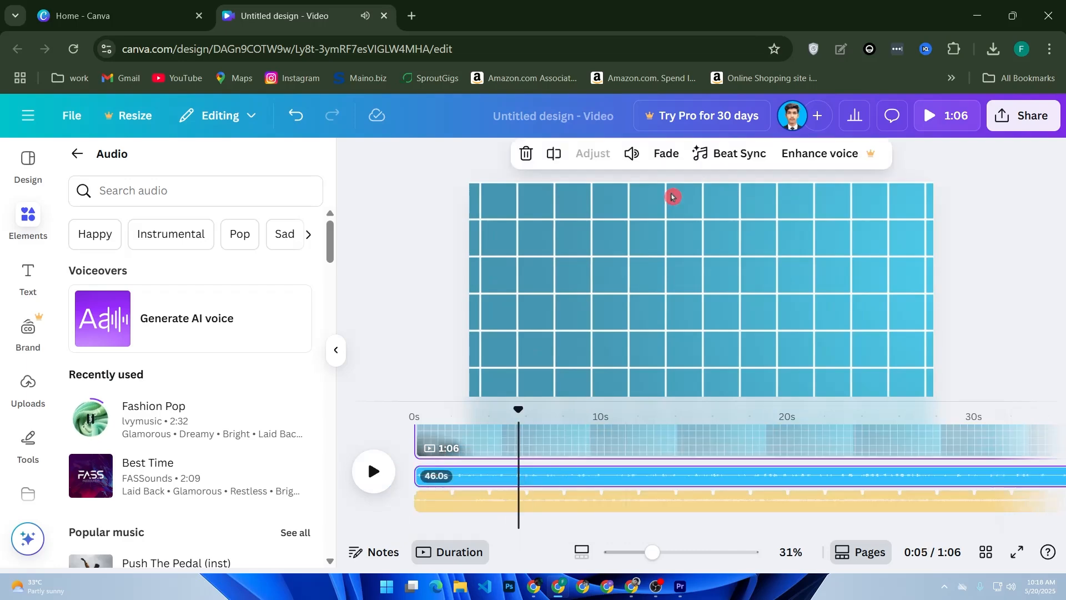
{"action": "left_click", "coordinate": [638, 157]}
{"action": "left_click_drag", "start_coordinate": [569, 200], "coordinate": [631, 199]}
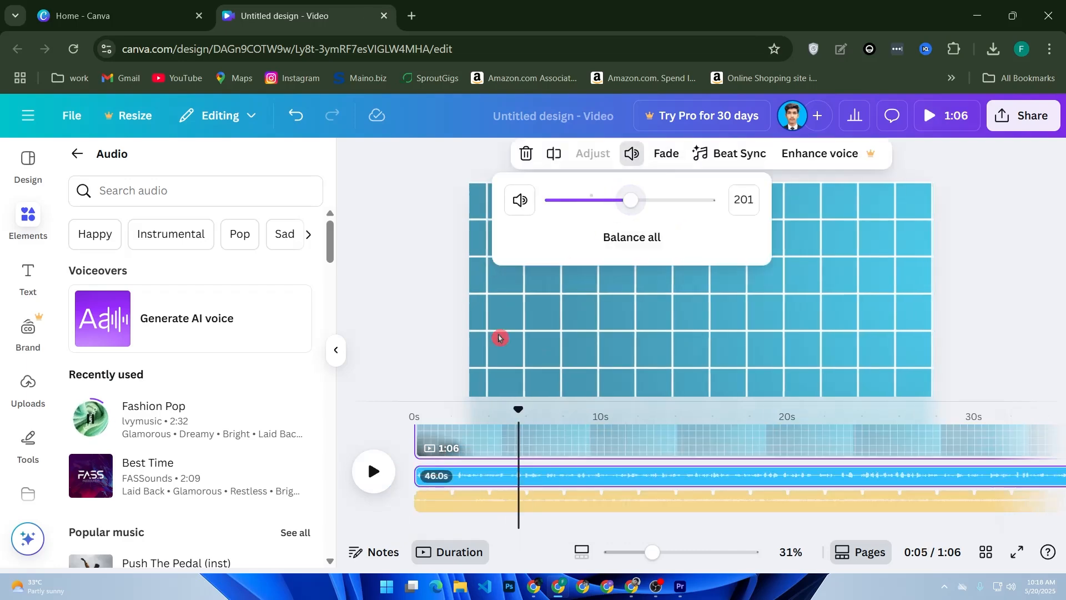
{"action": "left_click", "coordinate": [375, 472]}
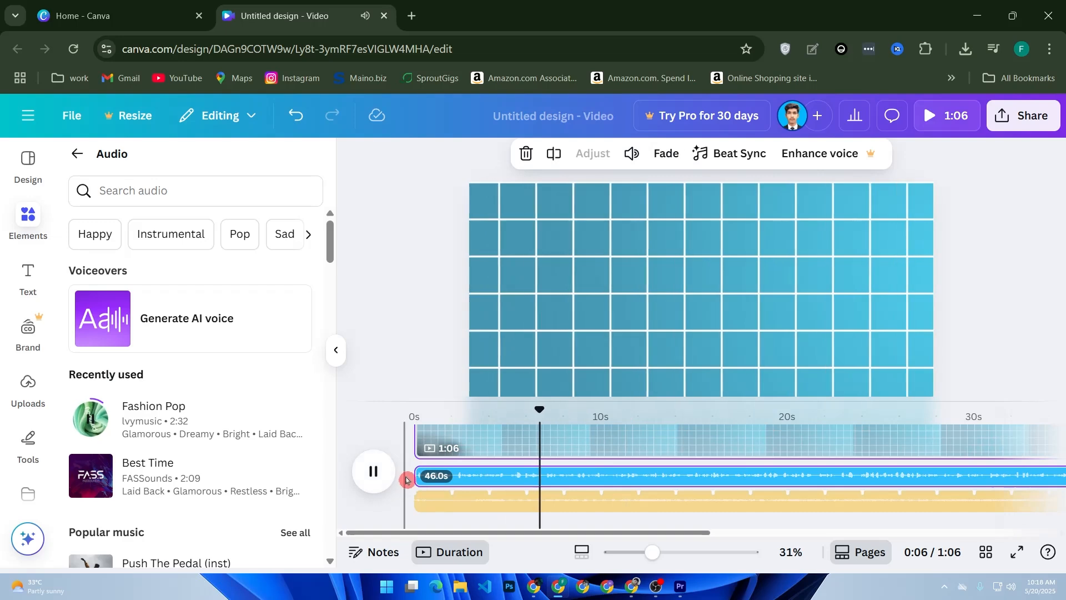
{"action": "left_click", "coordinate": [373, 472]}
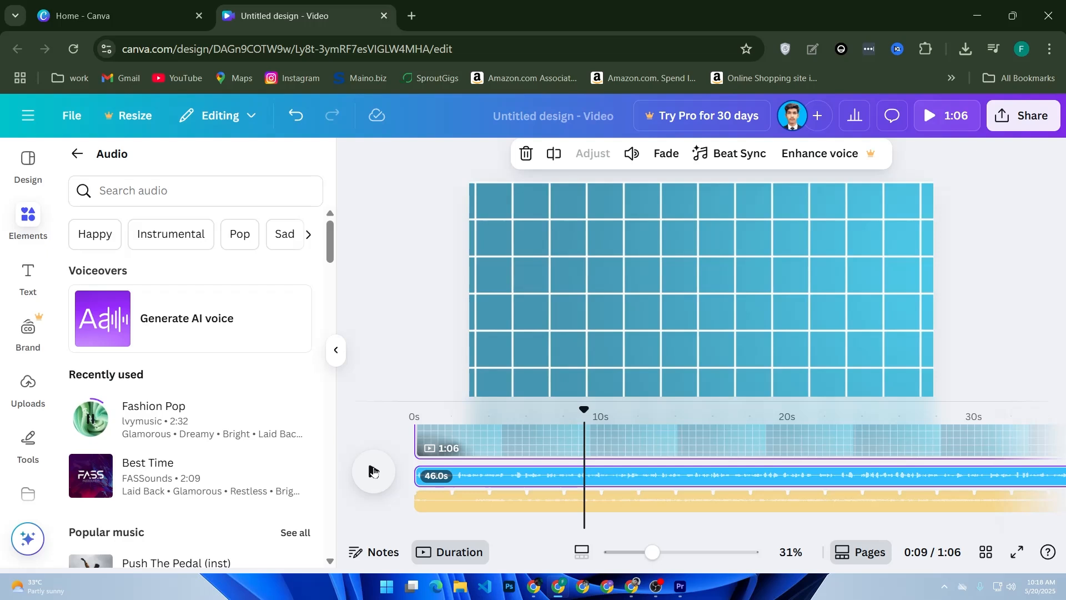
Step: Check the volume setting of the Fashion Pop track
{"action": "left_click", "coordinate": [649, 500]}
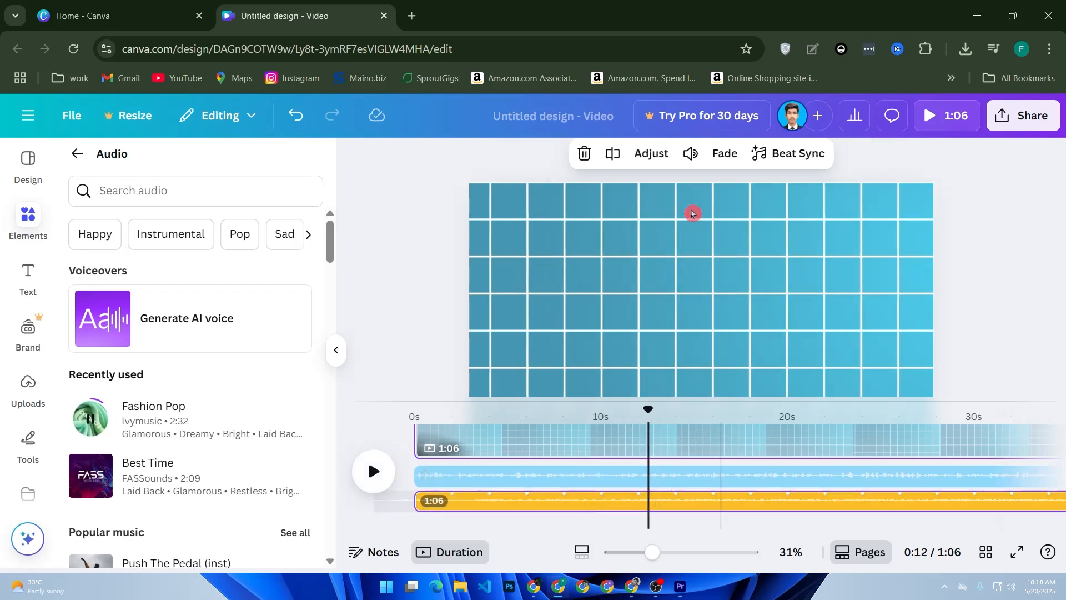
{"action": "left_click", "coordinate": [690, 153]}
{"action": "left_click", "coordinate": [444, 344]}
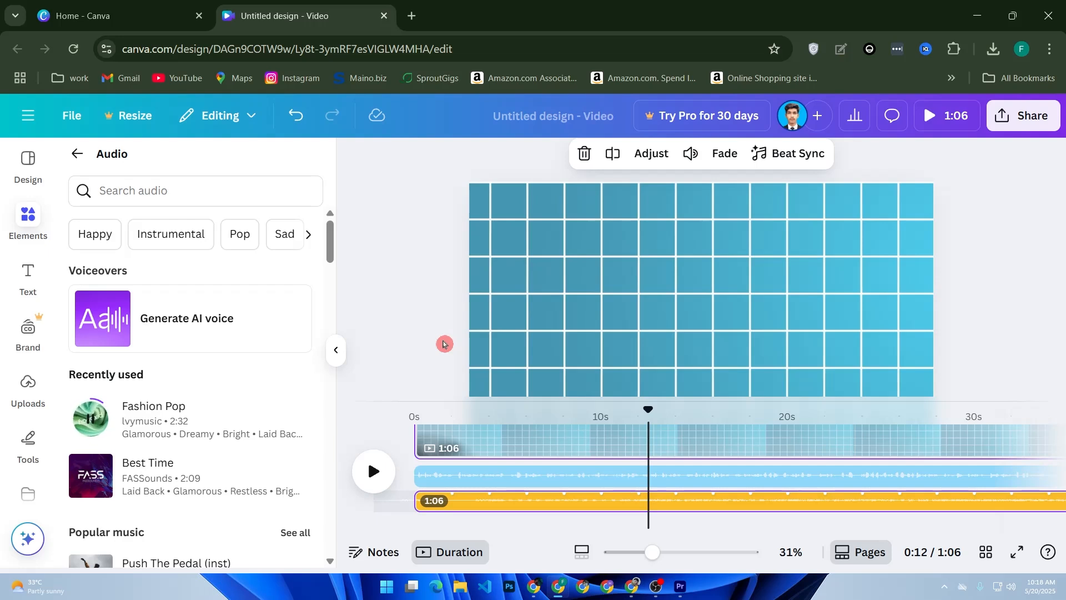
Step: Open the design's download settings and choose MP4 Video as the file type
{"action": "left_click", "coordinate": [1037, 119]}
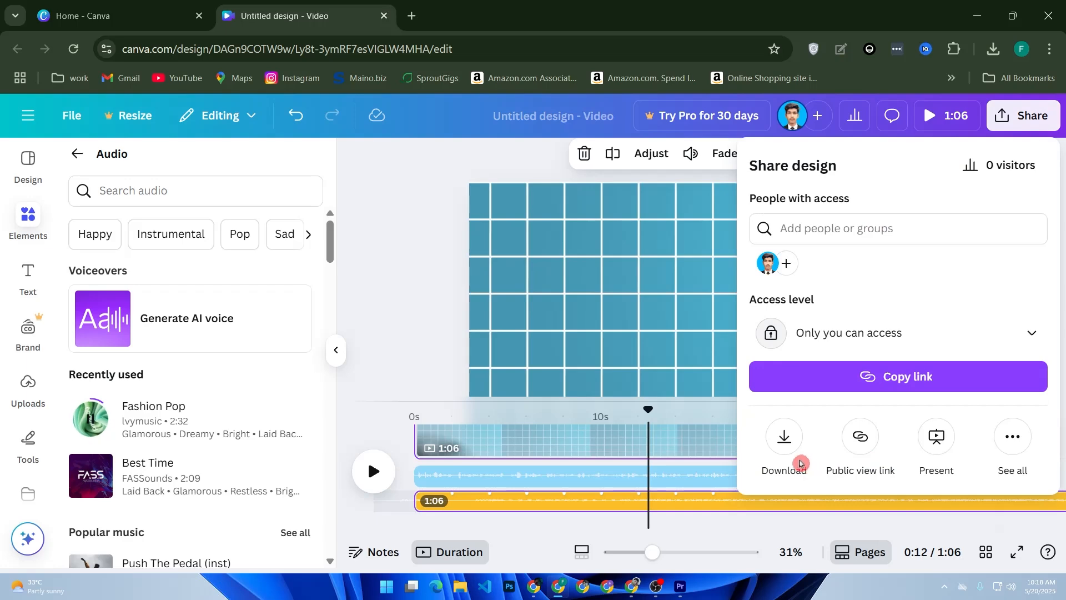
{"action": "left_click", "coordinate": [784, 439]}
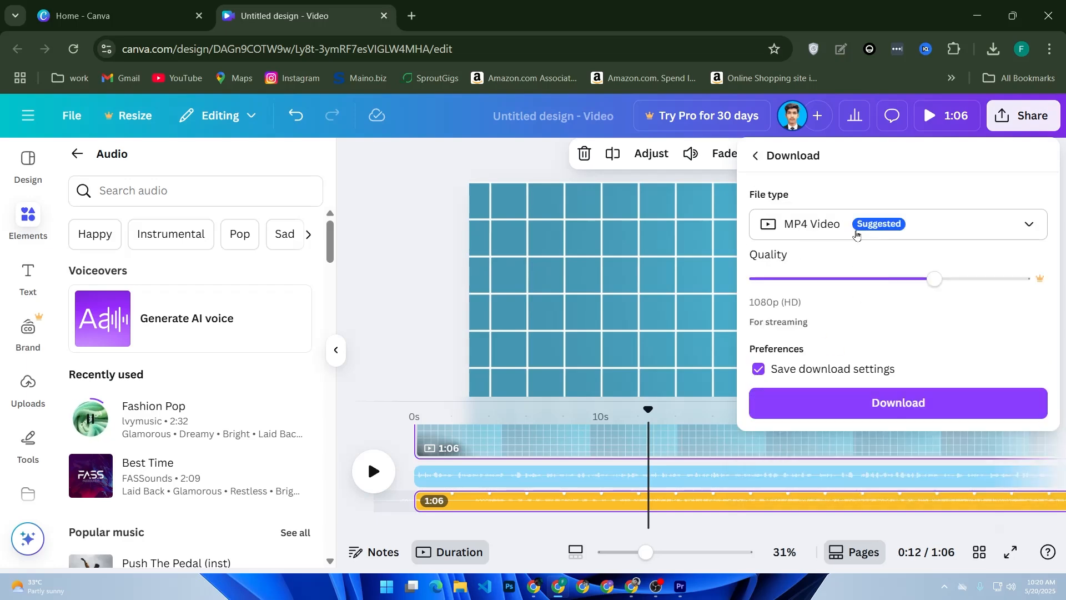
{"action": "left_click", "coordinate": [857, 235]}
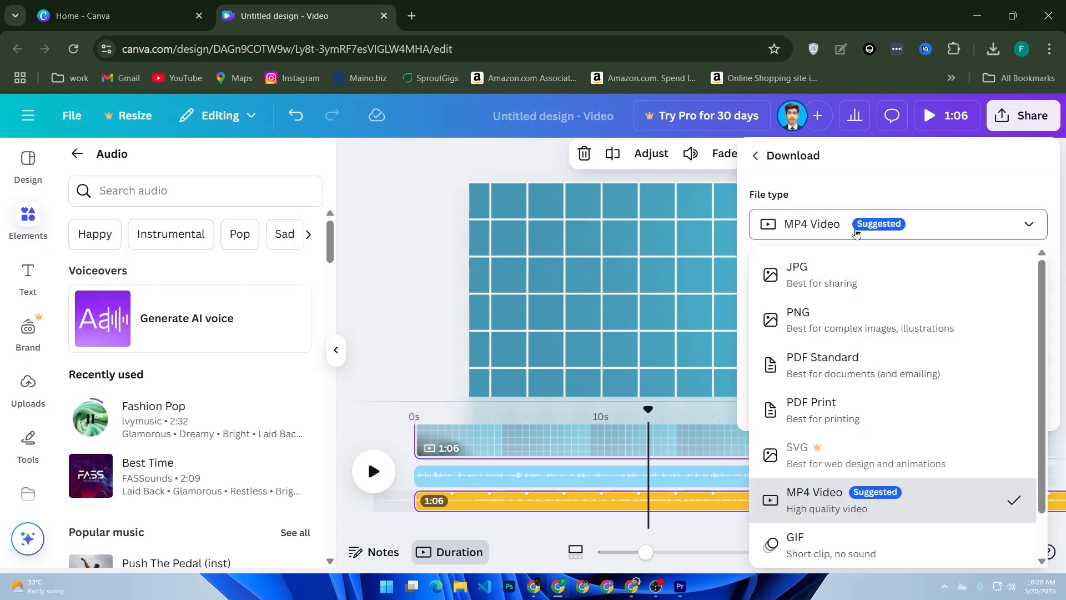
{"action": "left_click", "coordinate": [838, 504]}
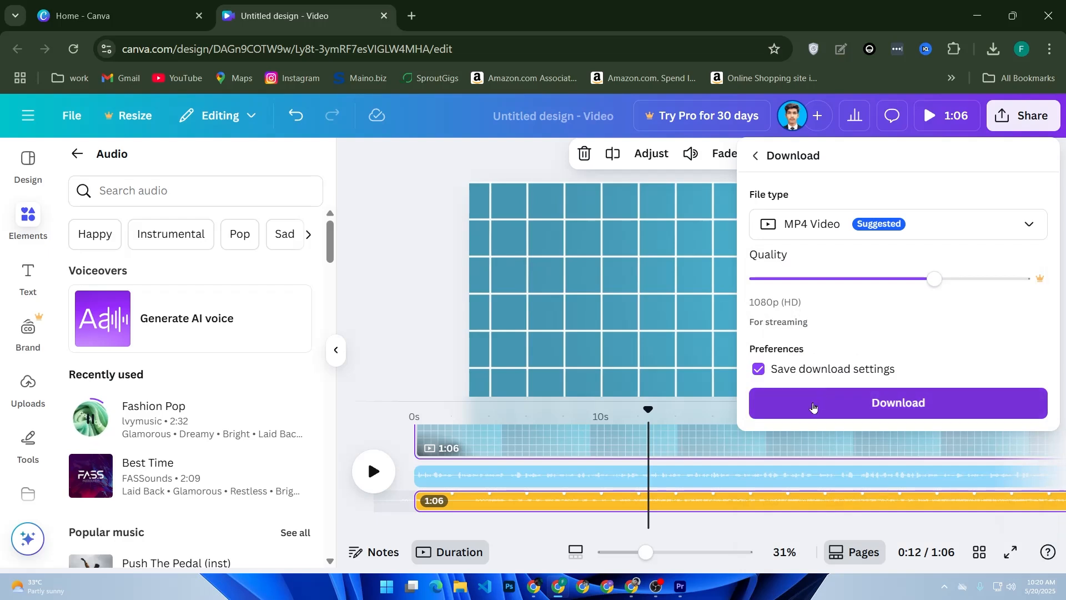